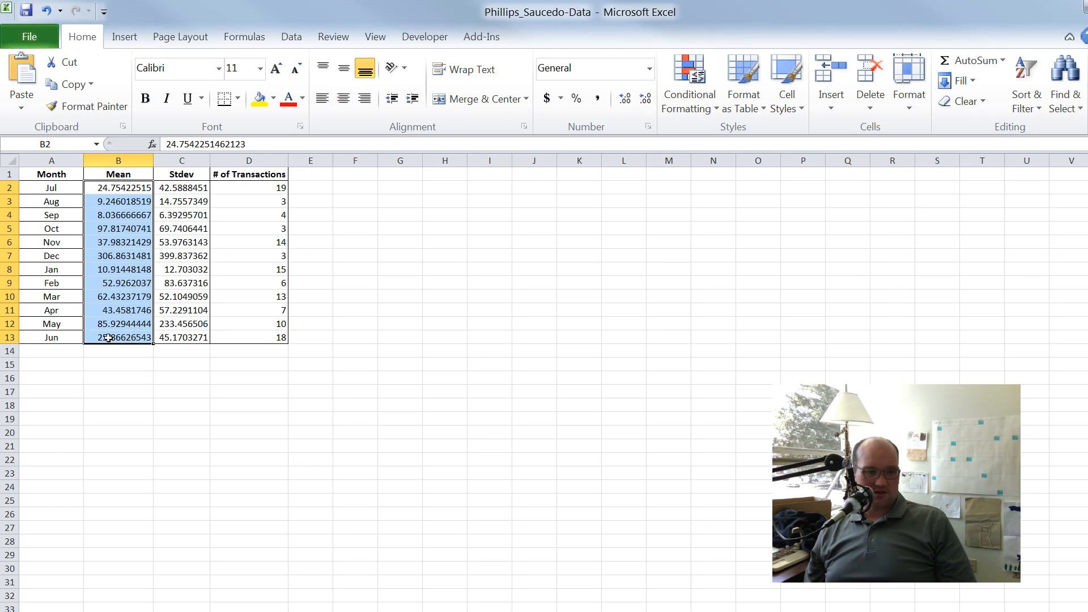
Step: Review the monthly values in the # of Transactions and Stdev columns
drag(265, 188, 245, 333)
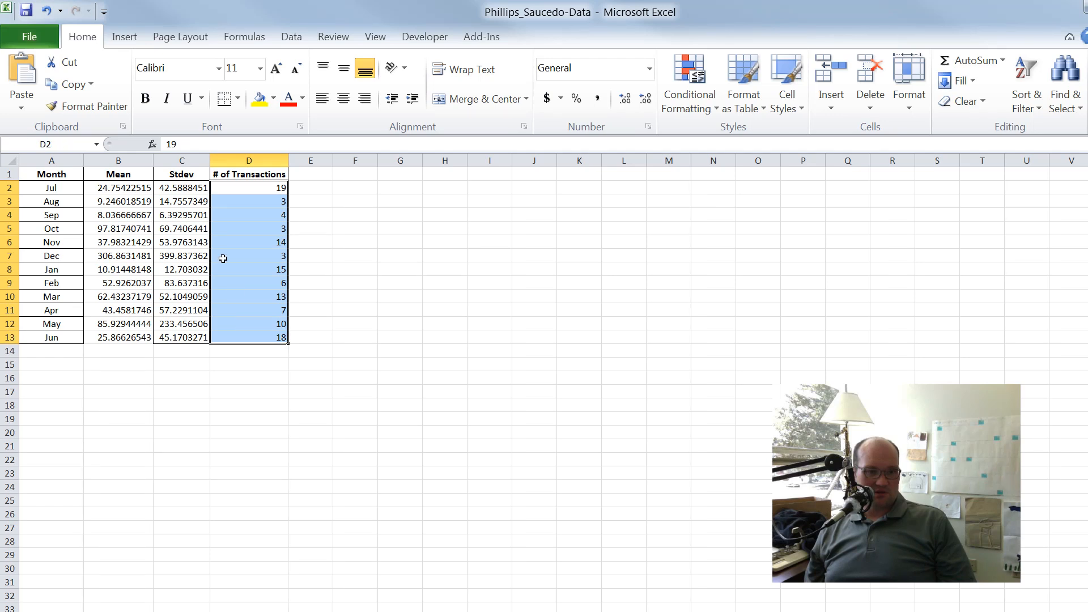
drag(190, 187, 179, 335)
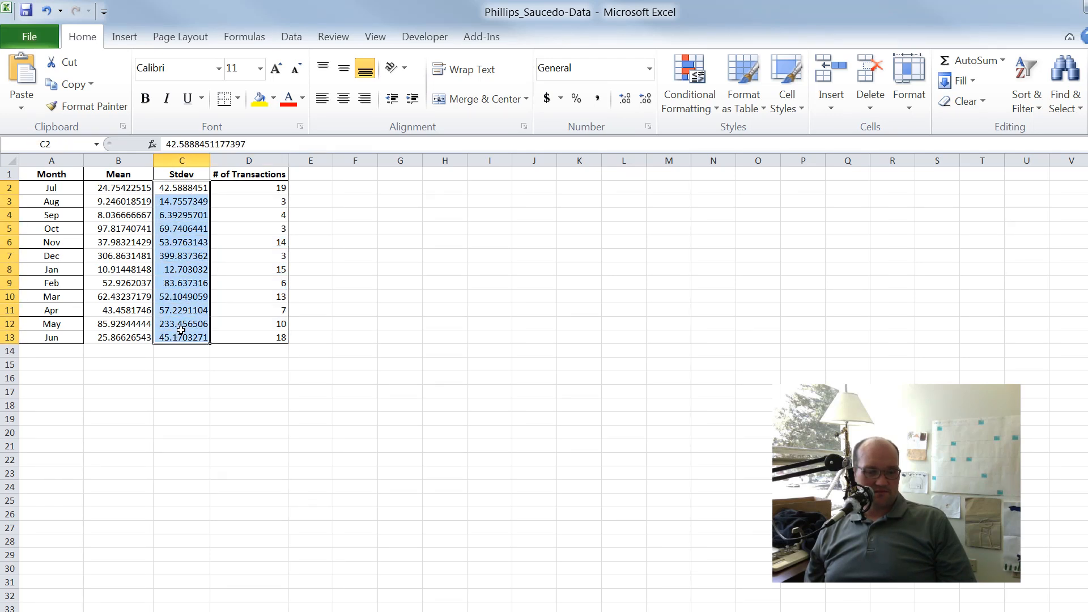
click(231, 255)
click(255, 231)
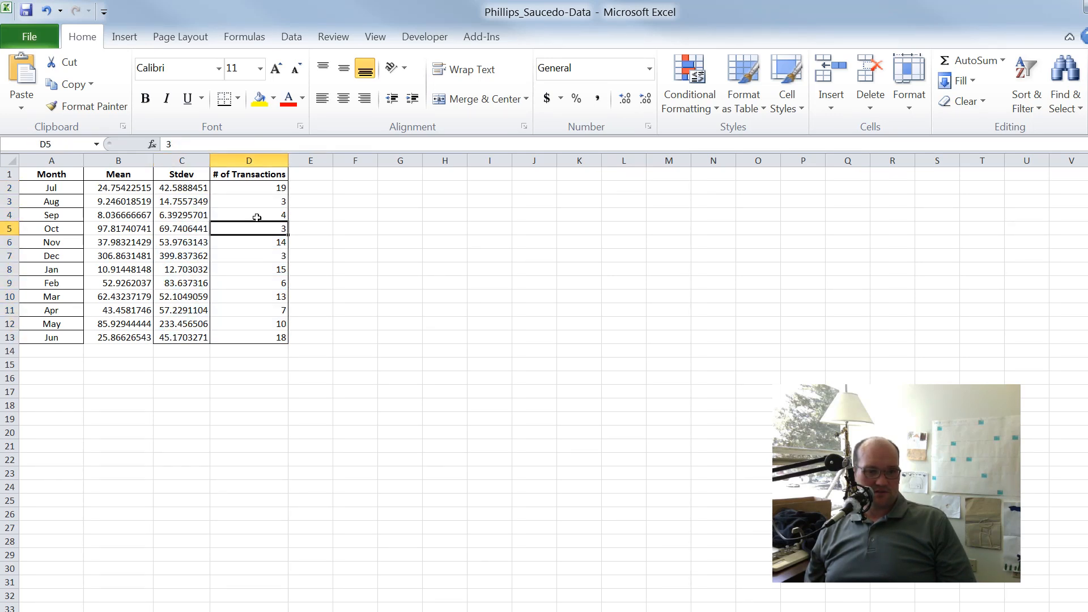
click(256, 217)
click(256, 203)
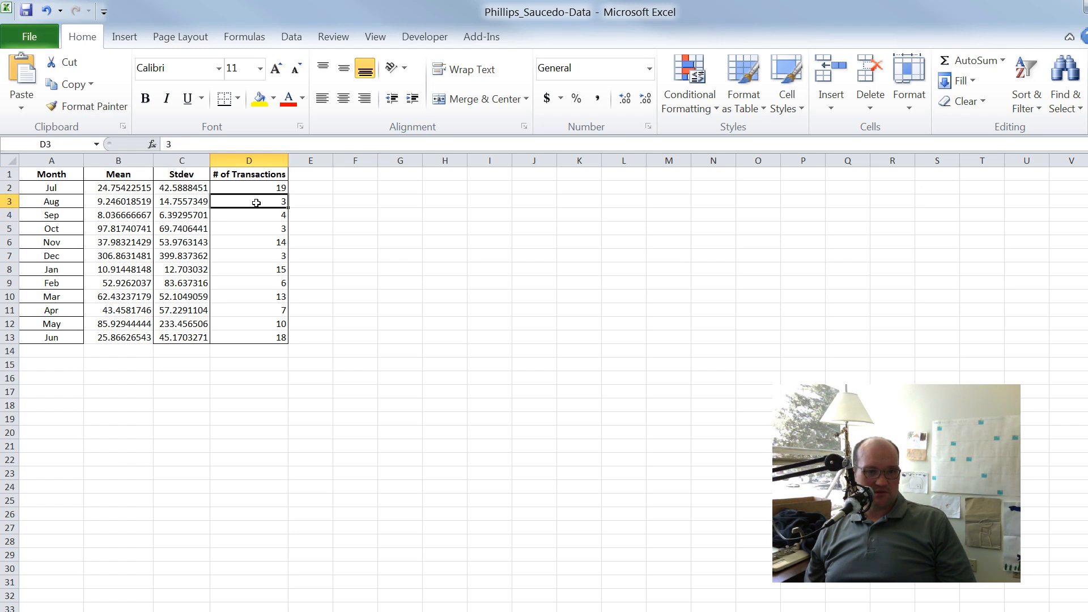
click(239, 284)
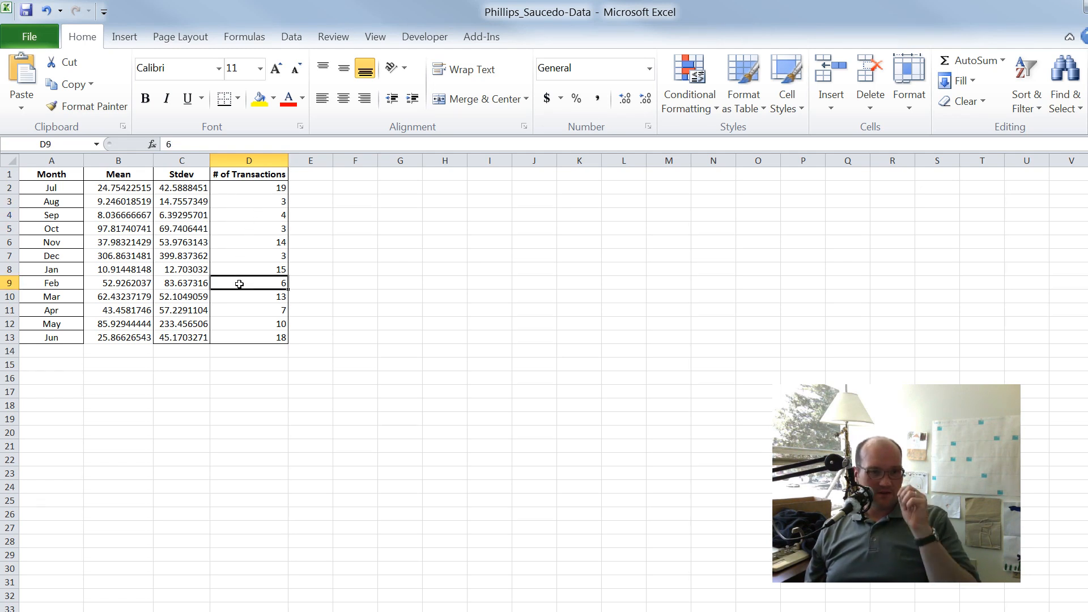
Step: Add the header "Margin of Error" in cell E1
click(316, 172)
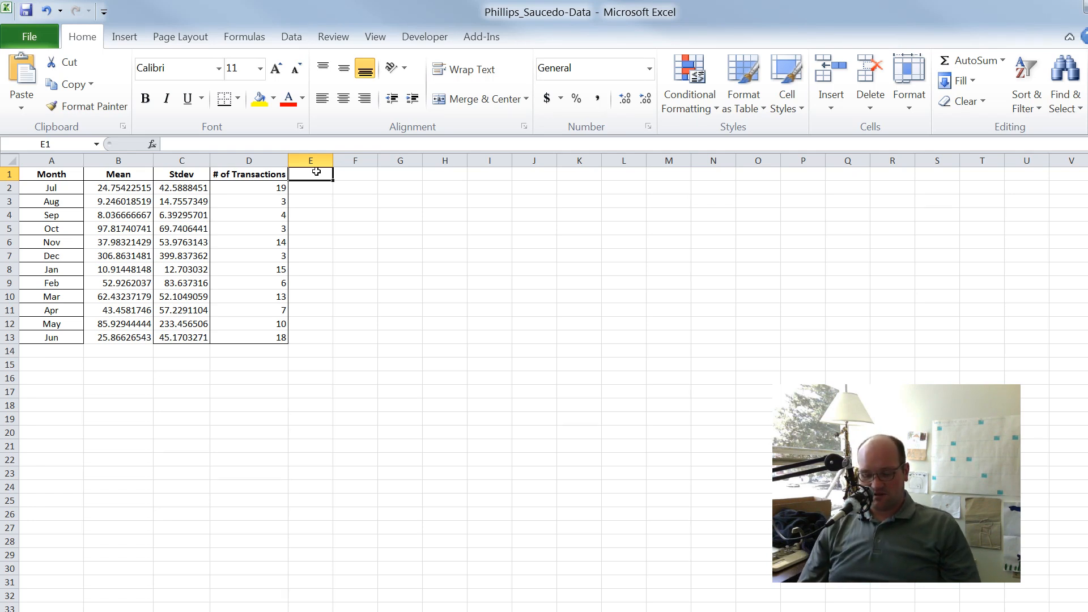
text(Margin)
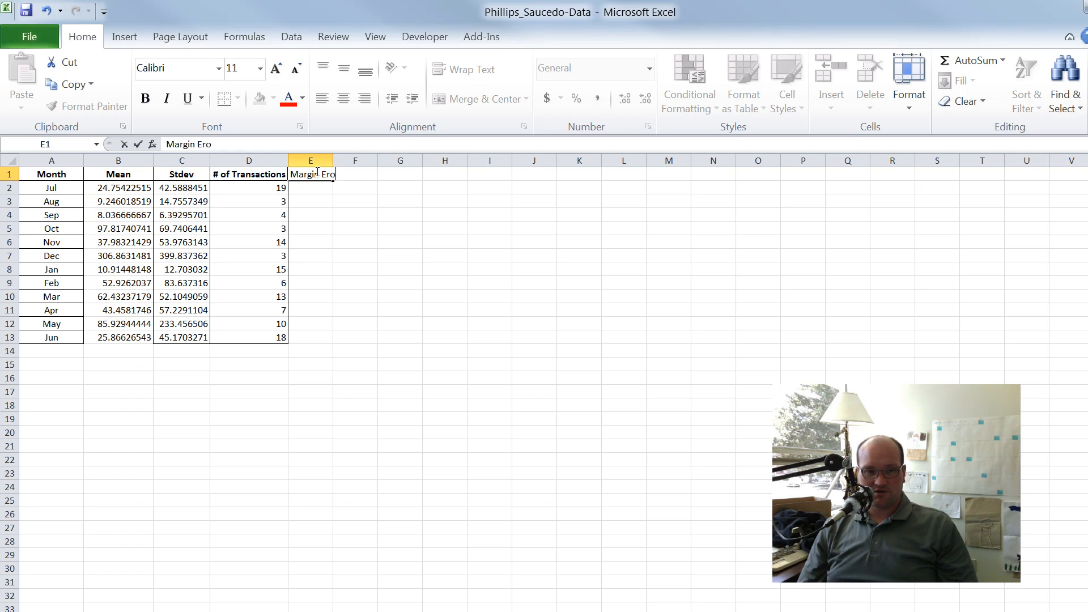
text( of Error)
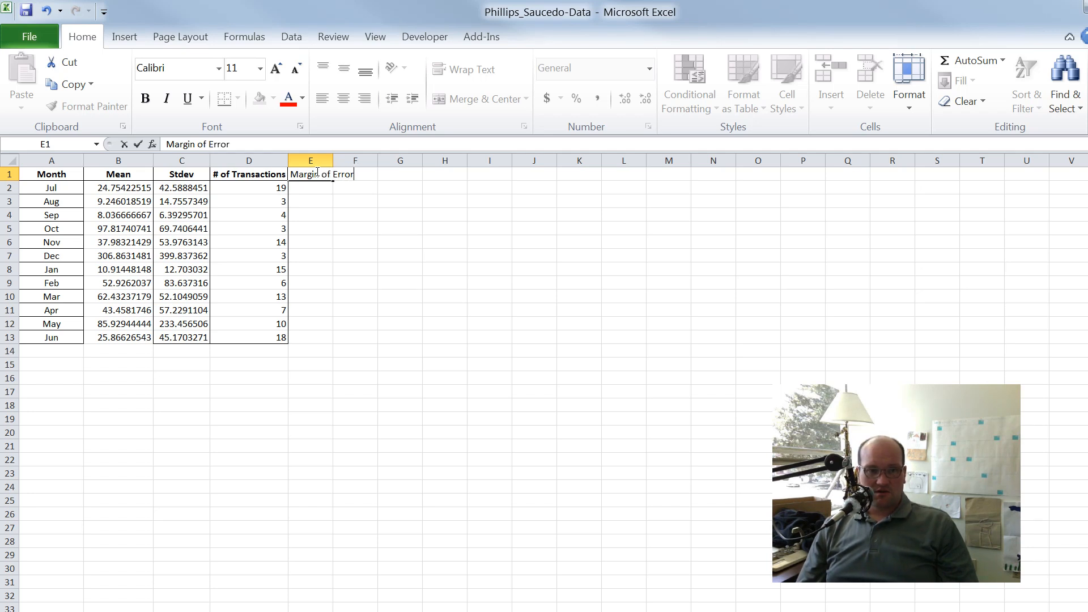
key(Return)
Step: Calculate July's margin of error in E2 with CONFIDENCE.T, using alpha .05, standard deviation C2 and size D2
text(=)
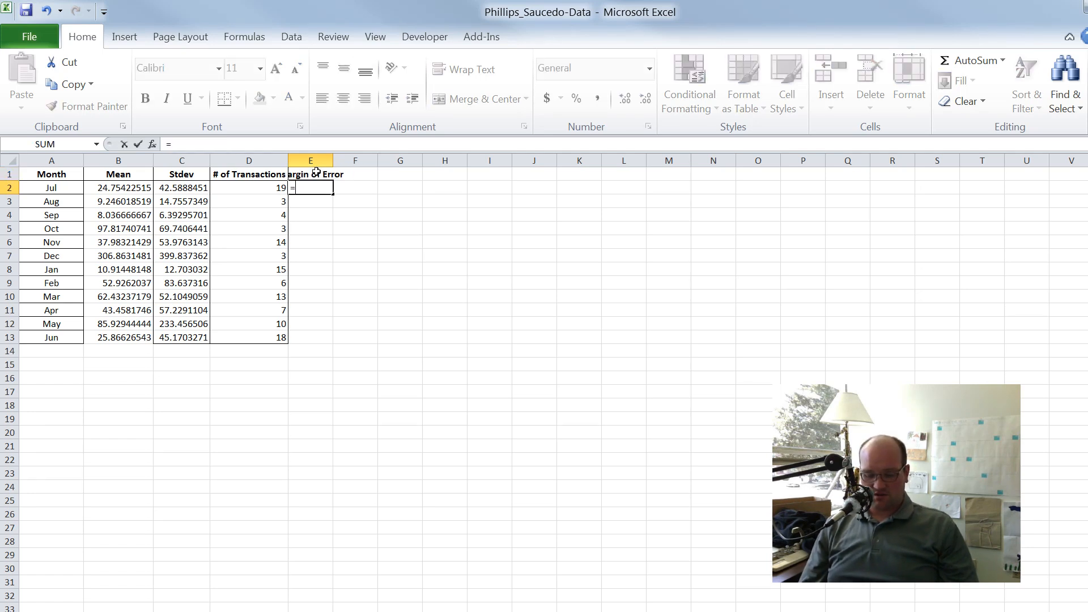
text(confidenc)
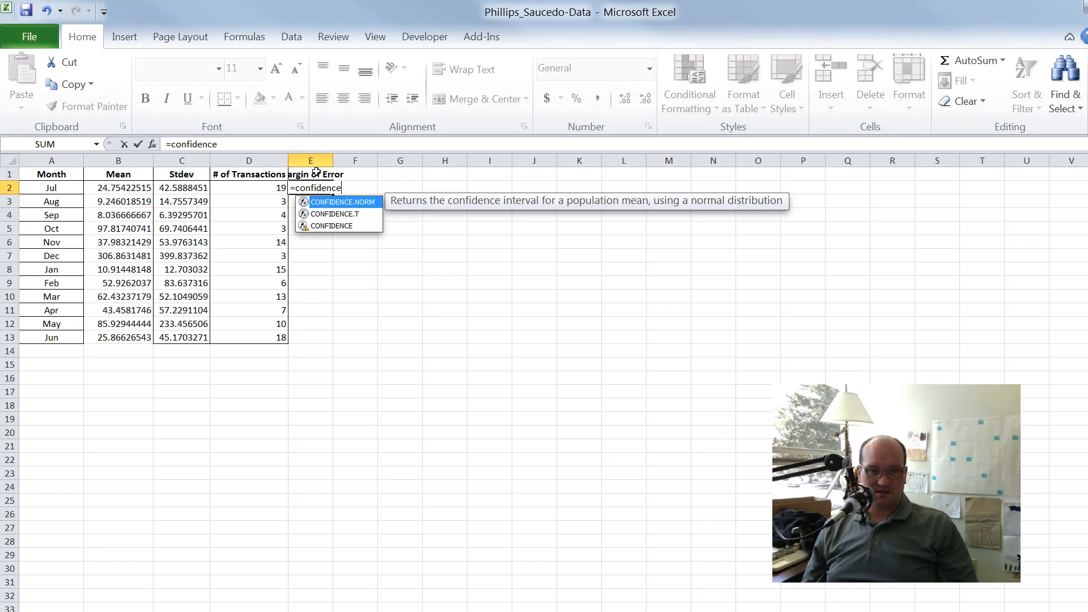
text(e)
key(Down)
key(Tab)
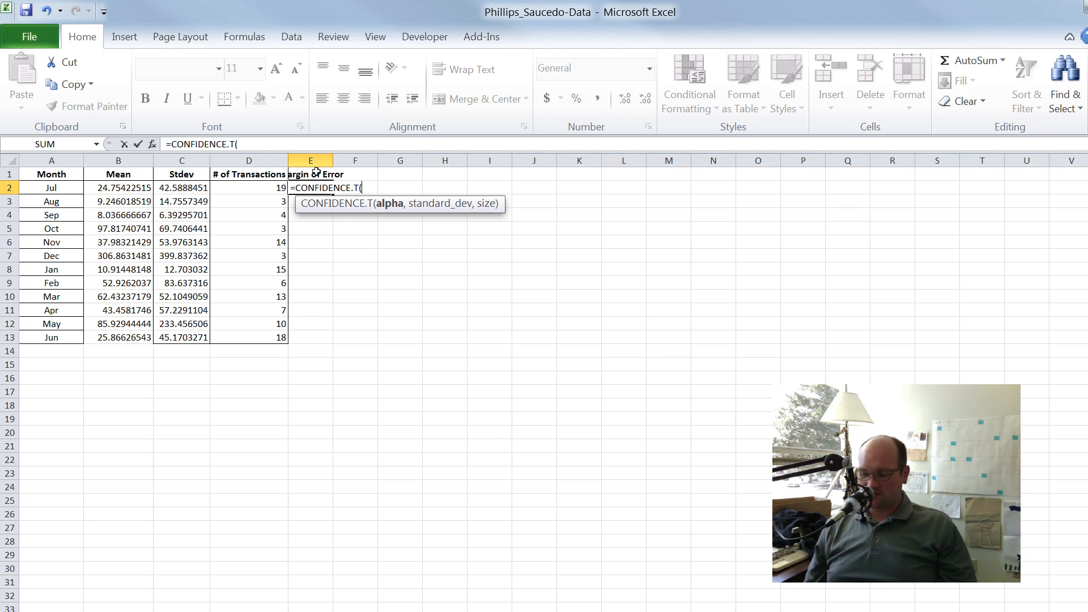
text(05)
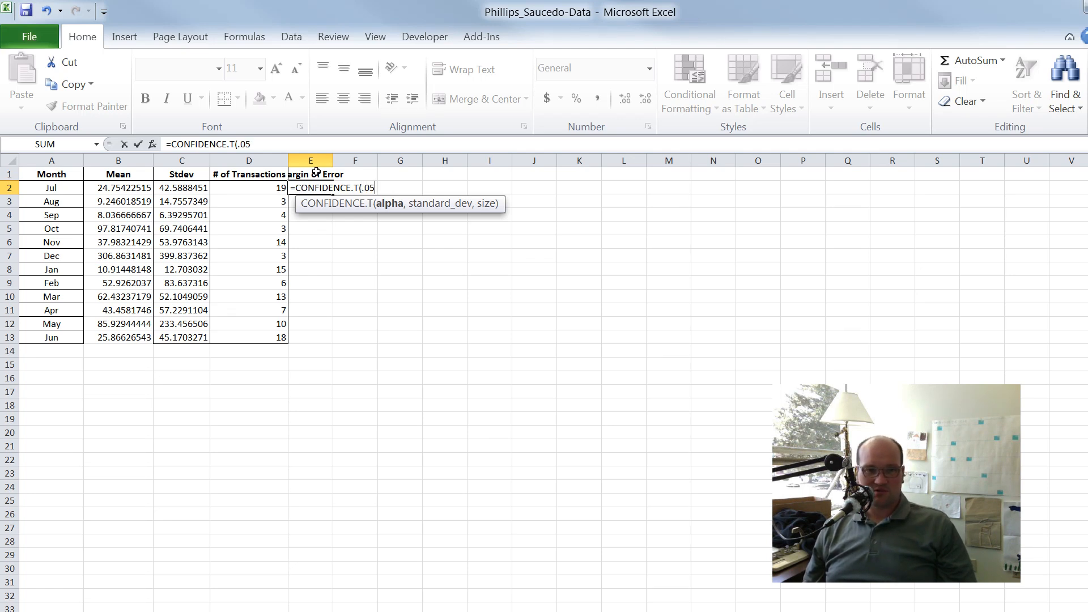
text(,)
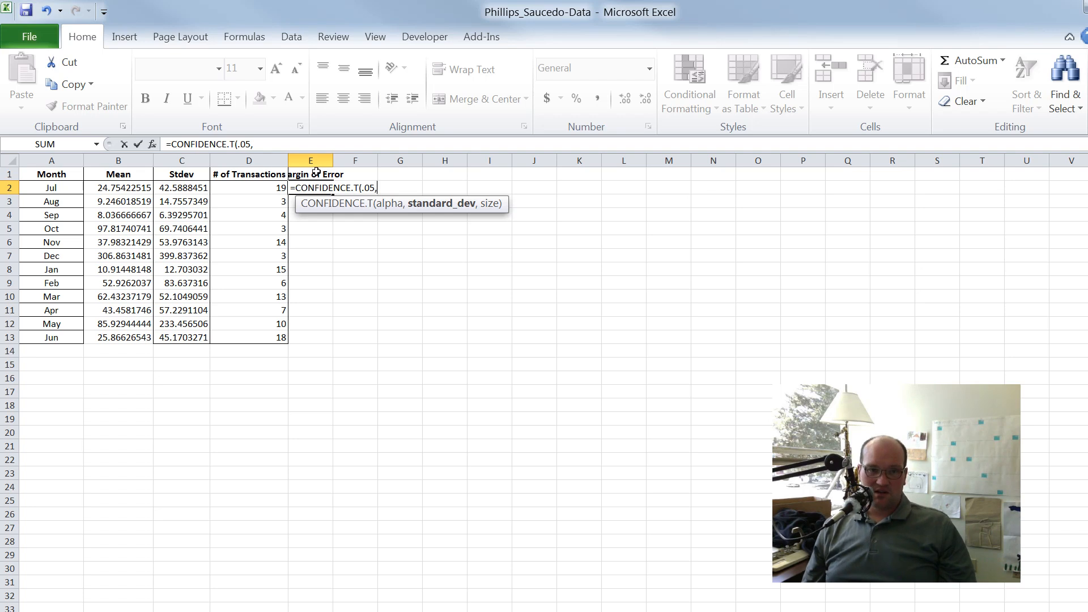
key(Left)
key(Left)
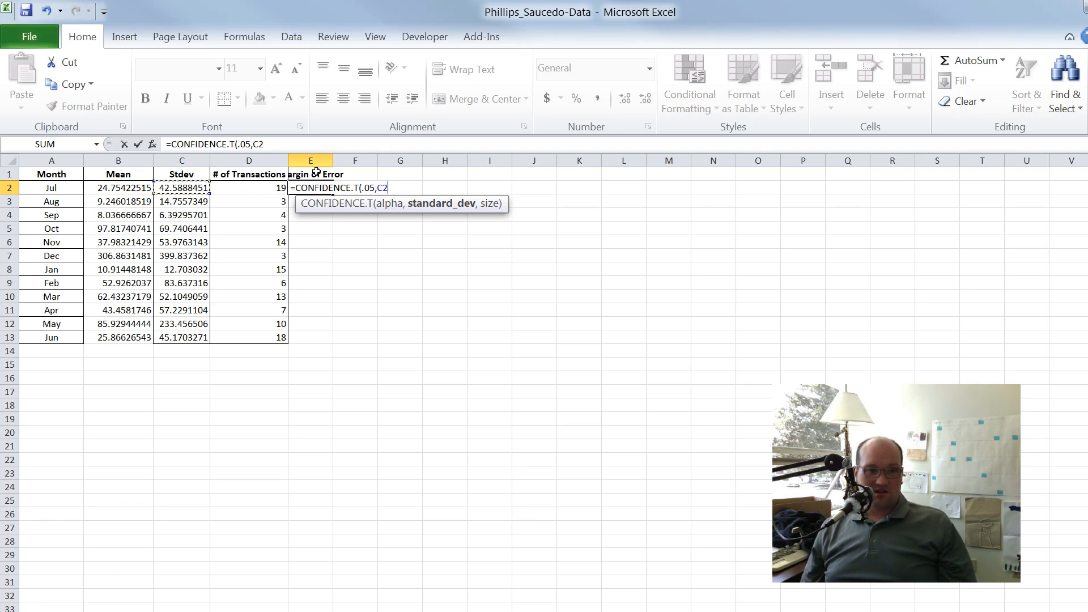
text(,)
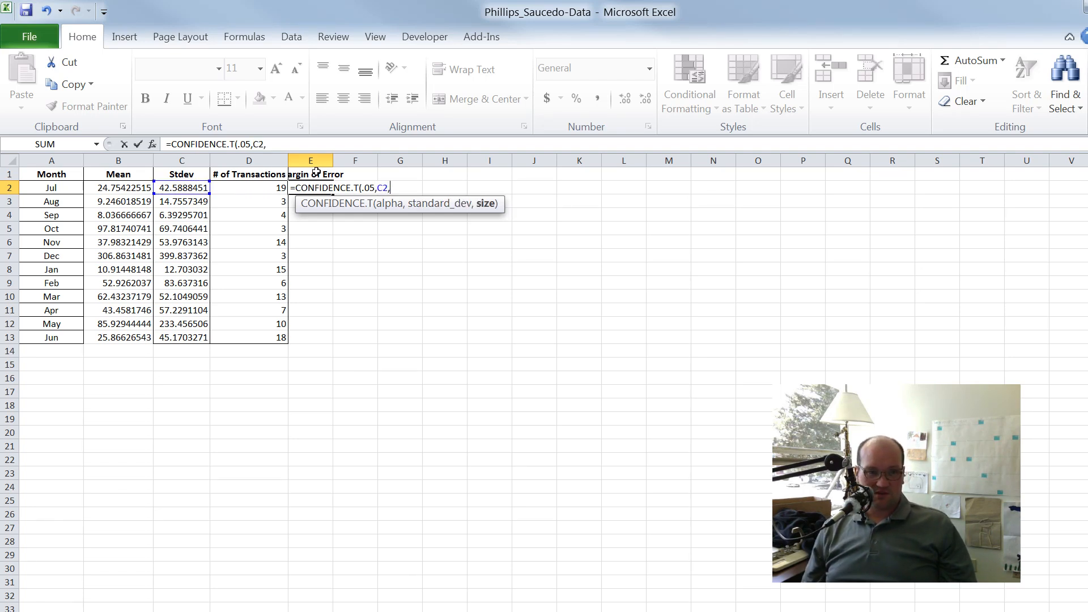
key(Left)
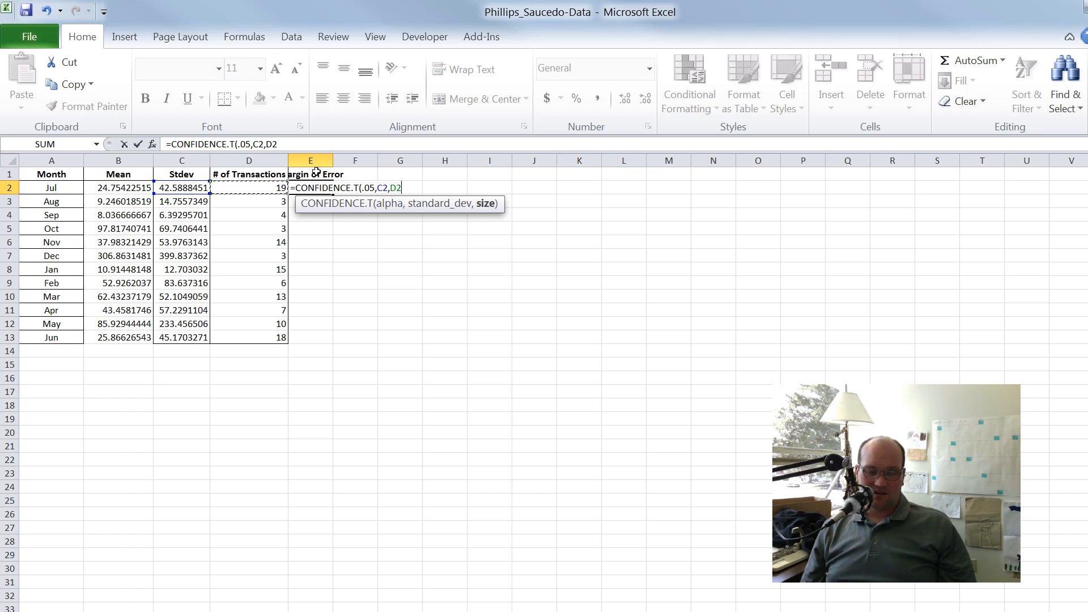
key(Return)
Step: Fill the margin of error formula from E2 down to June in E13 and autofit column E's width
key(Up)
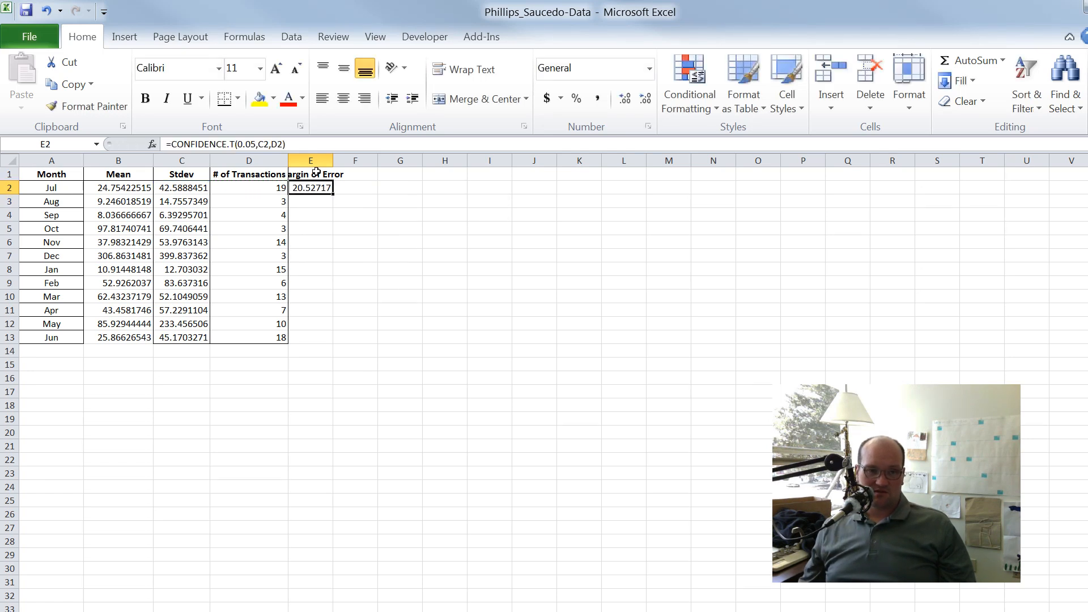
double_click(335, 194)
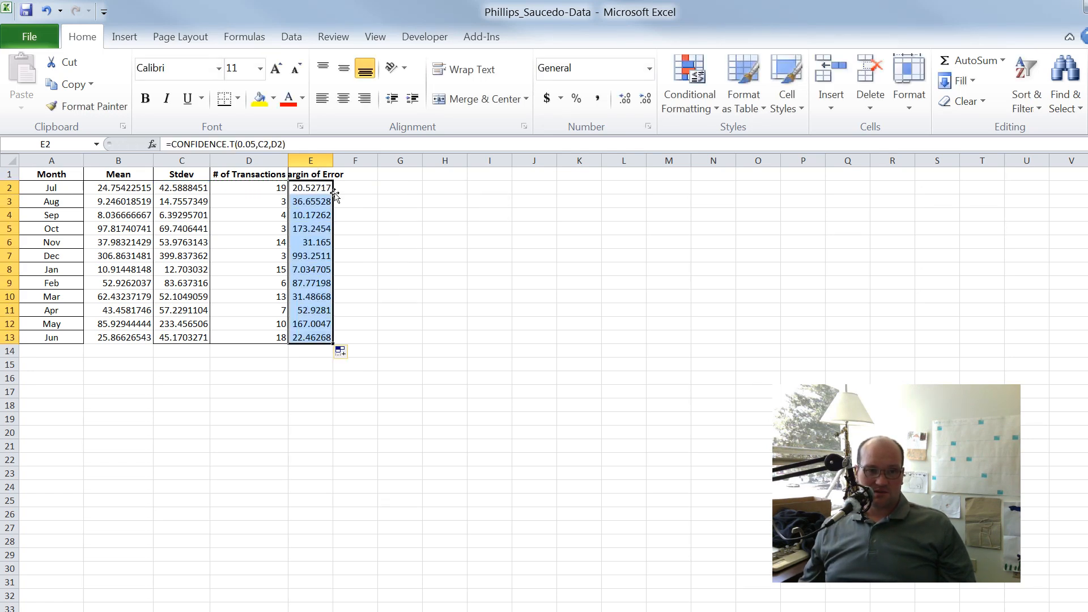
double_click(333, 161)
click(379, 216)
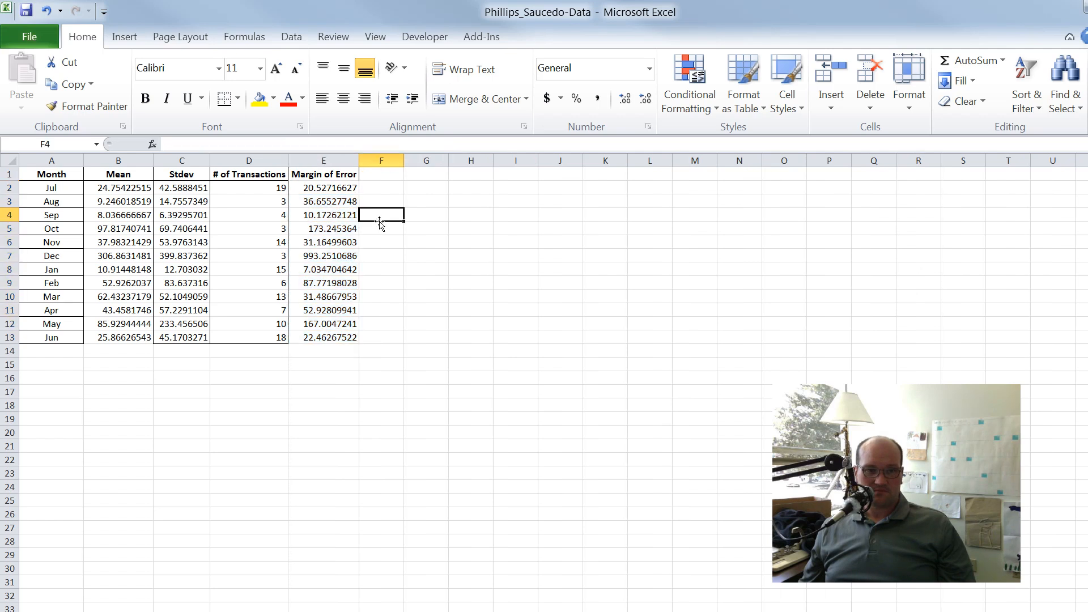
Step: Insert a 2-D line chart with markers from the Month and Mean data in A1:B13 and place it beside the table
drag(64, 180, 115, 337)
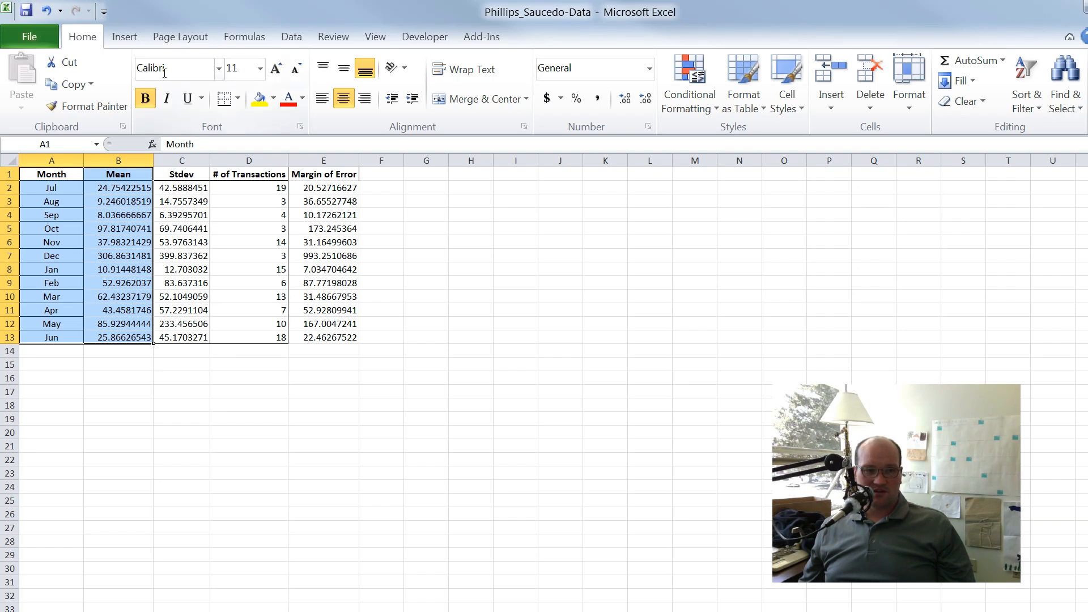
click(124, 37)
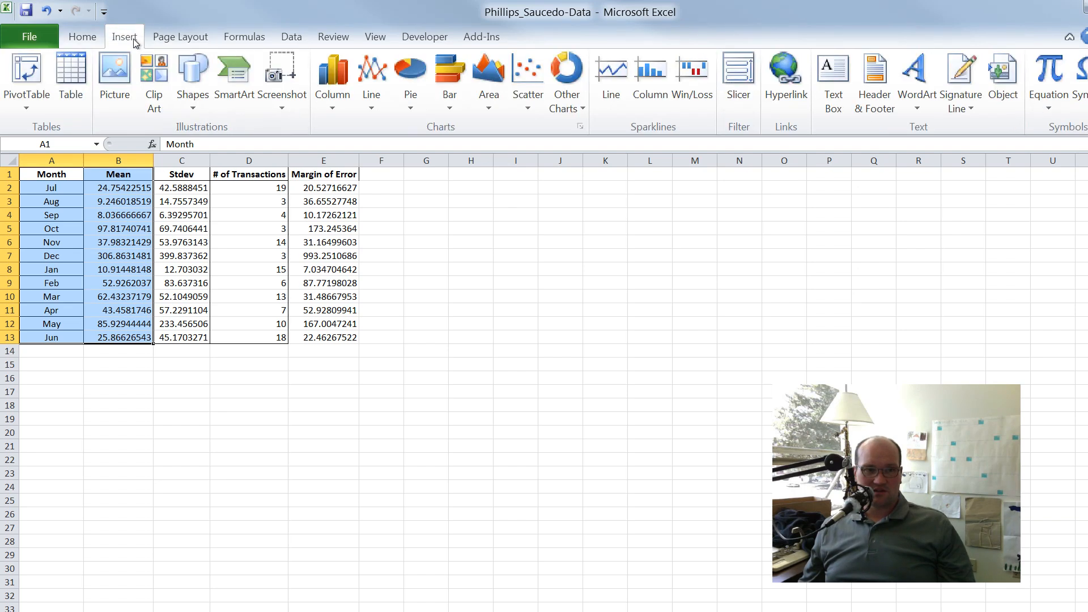
click(377, 80)
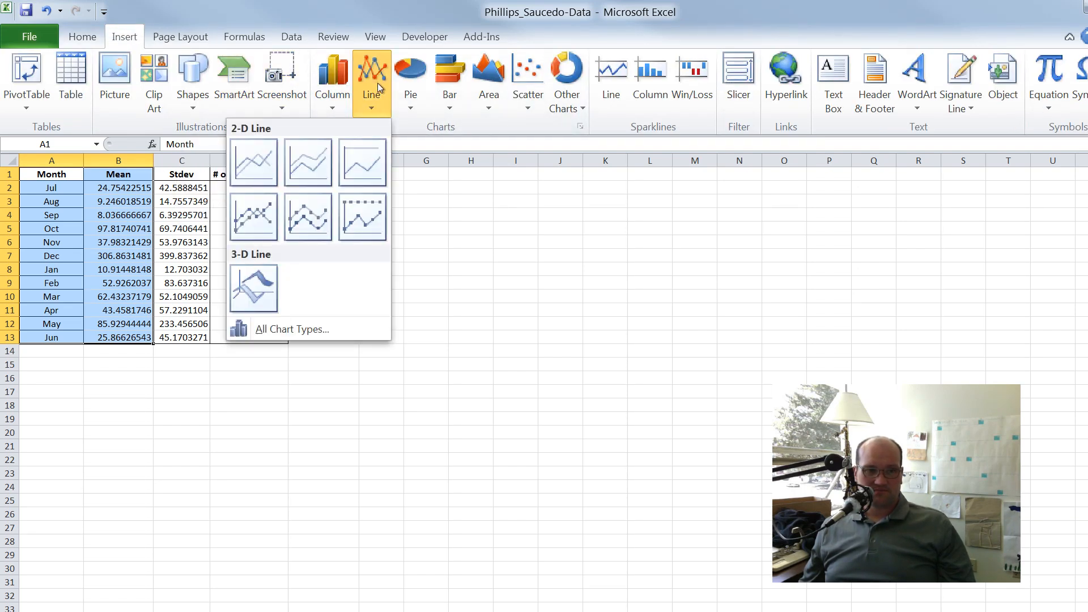
click(260, 224)
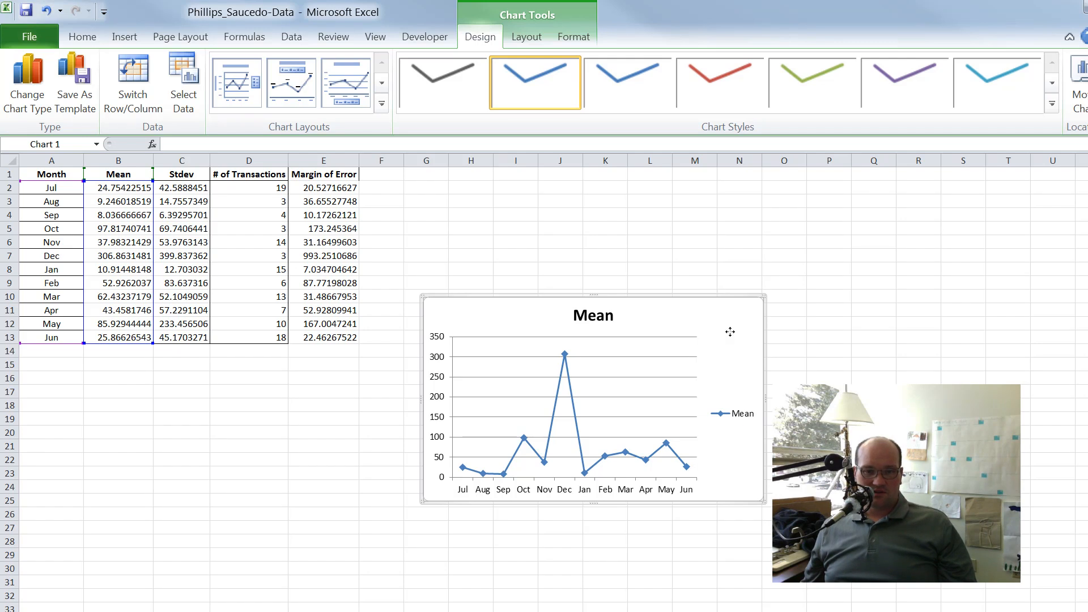
drag(730, 327, 673, 204)
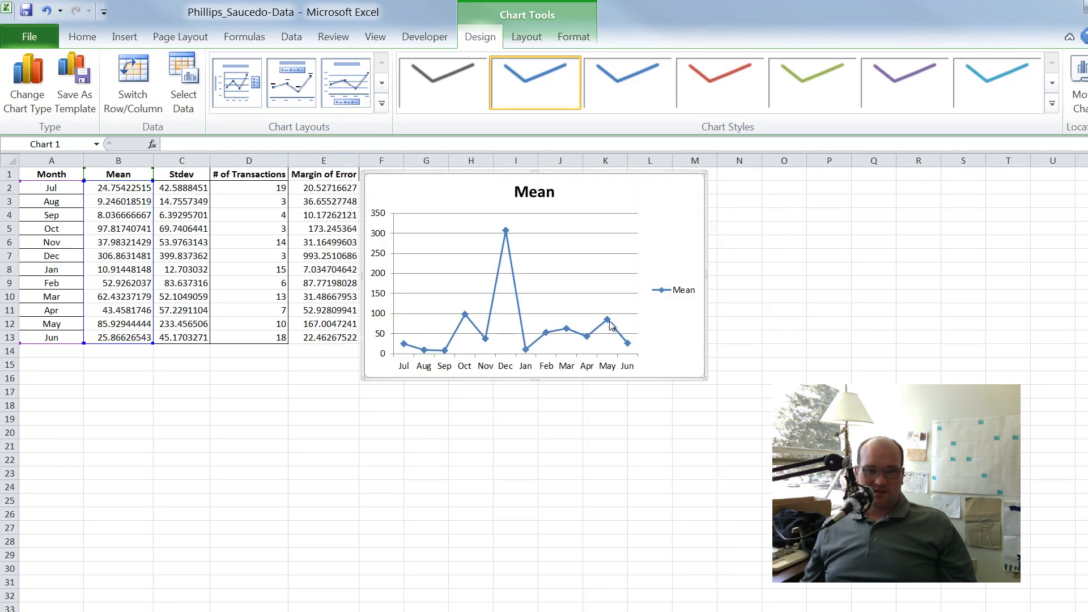
Step: Delete the legend from the Mean chart and enlarge the chart, mainly in height, down to about row 20
click(676, 291)
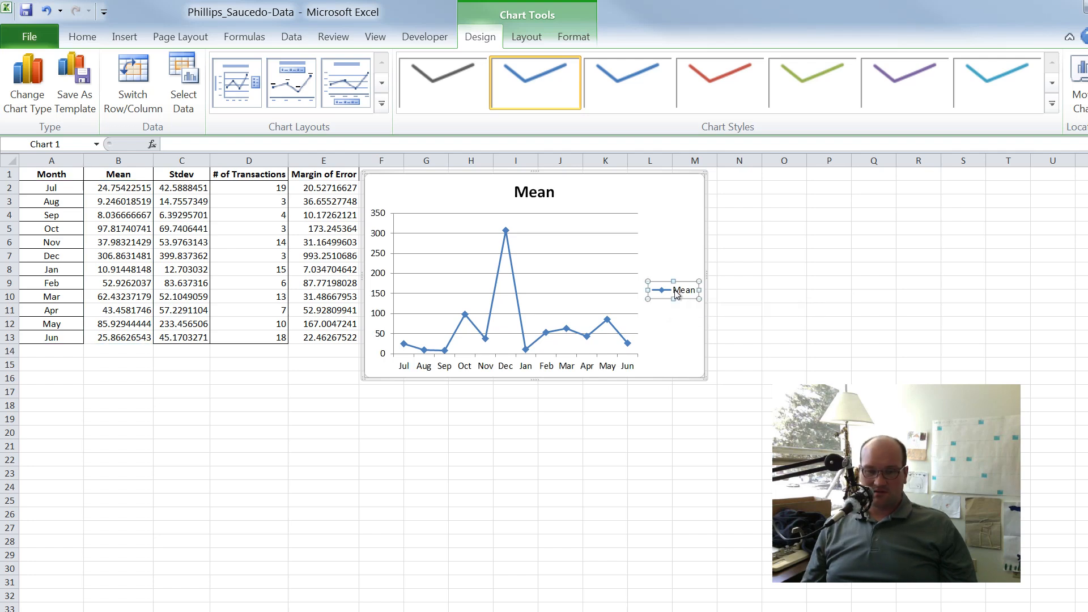
key(Delete)
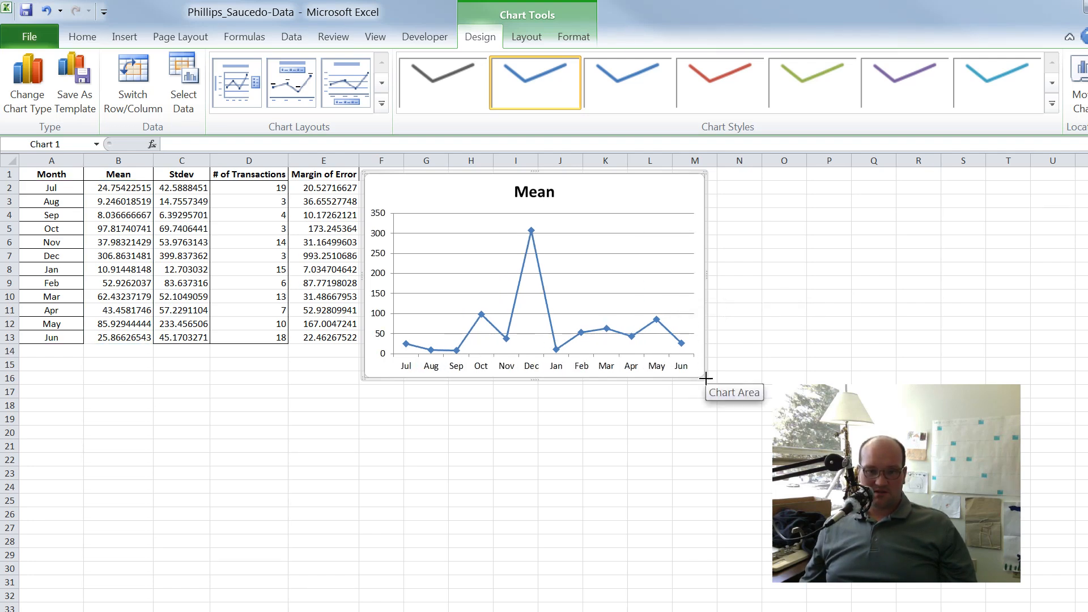
drag(705, 382, 715, 446)
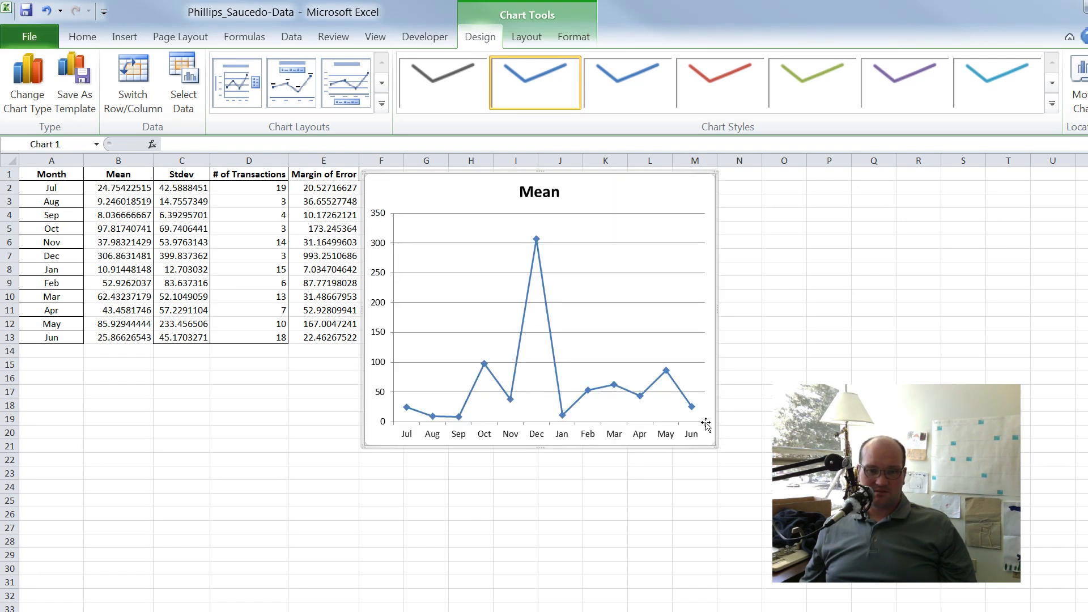
Step: Format the Mean data series with no line so that only its markers are drawn
click(520, 348)
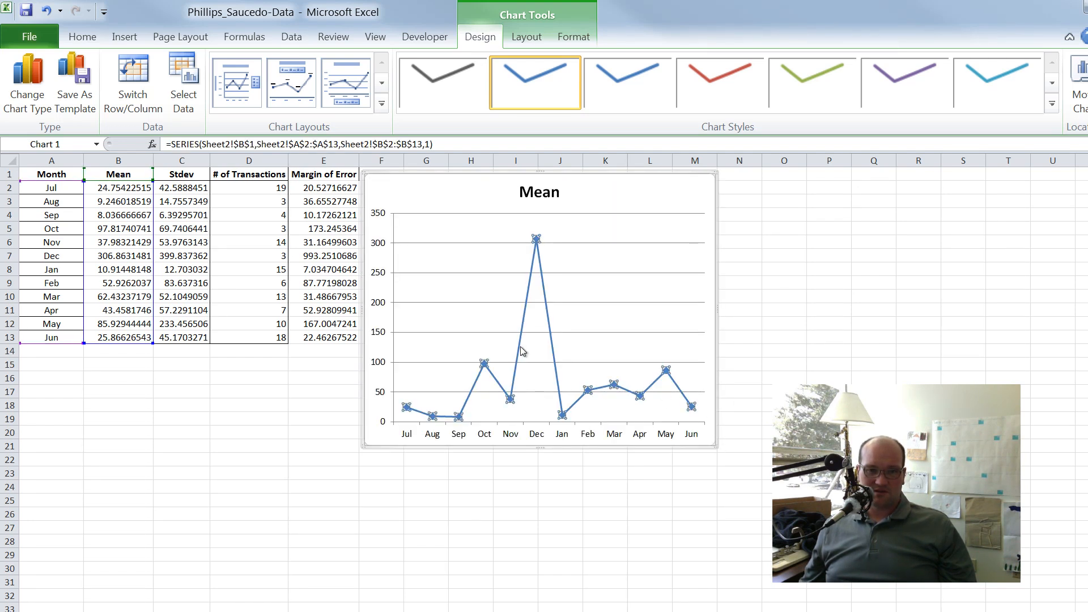
right_click(522, 351)
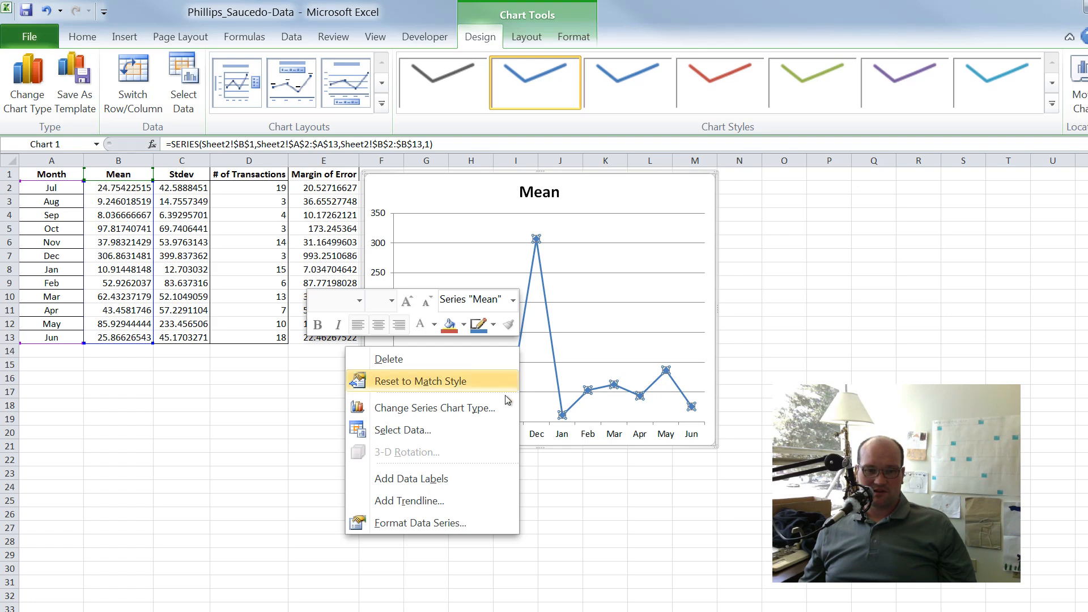
click(467, 516)
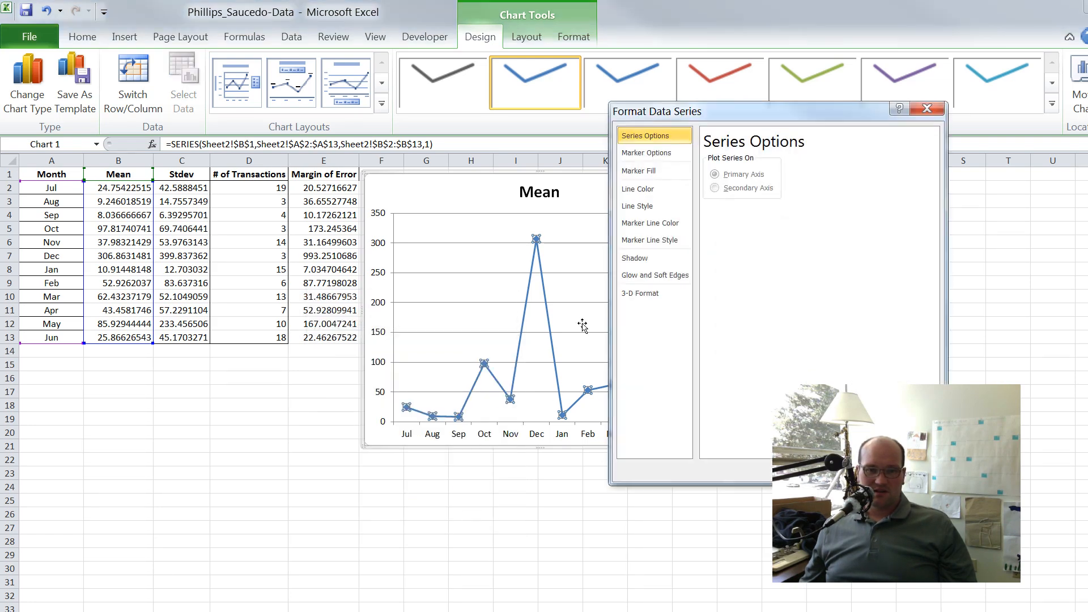
click(650, 192)
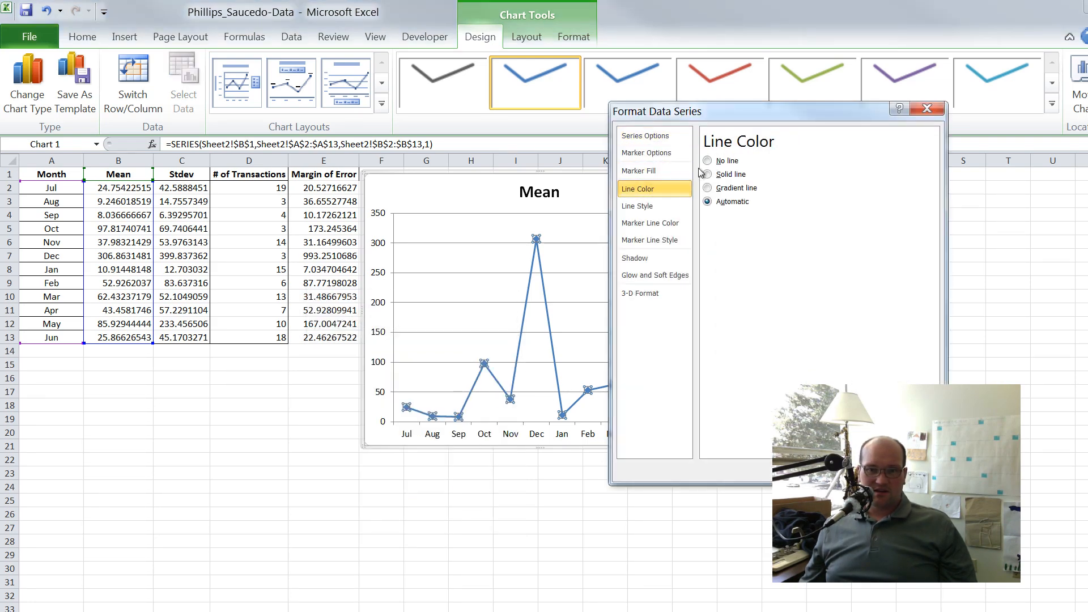
click(715, 161)
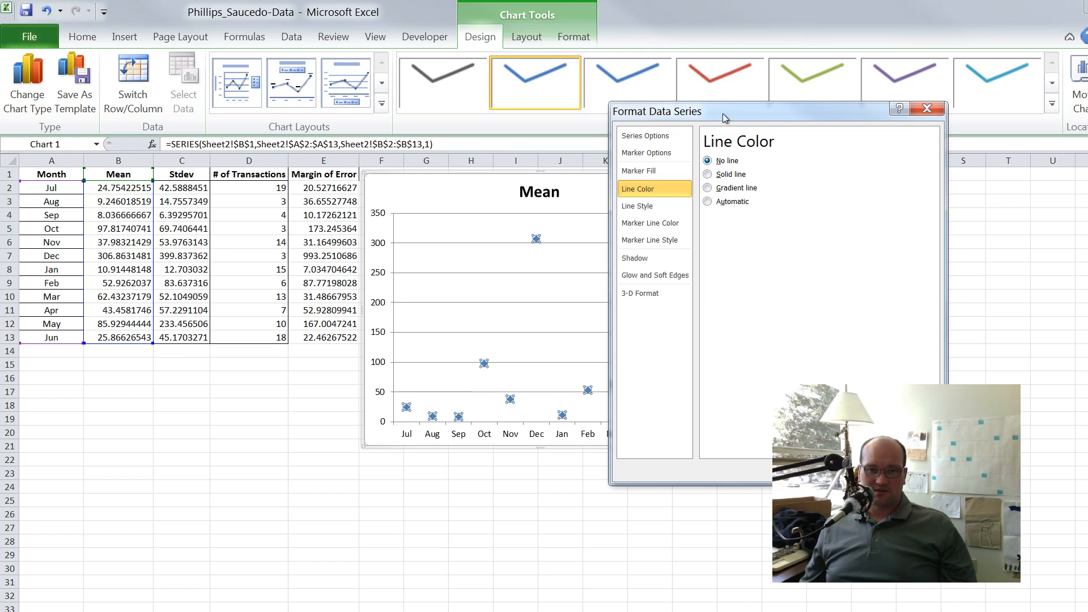
drag(727, 116, 890, 122)
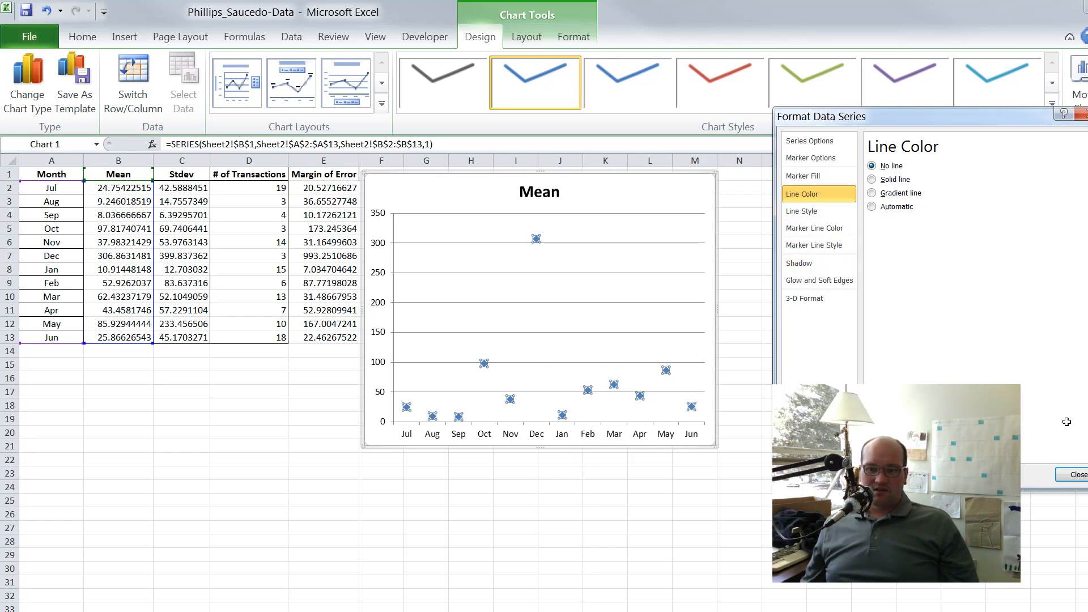
click(1075, 474)
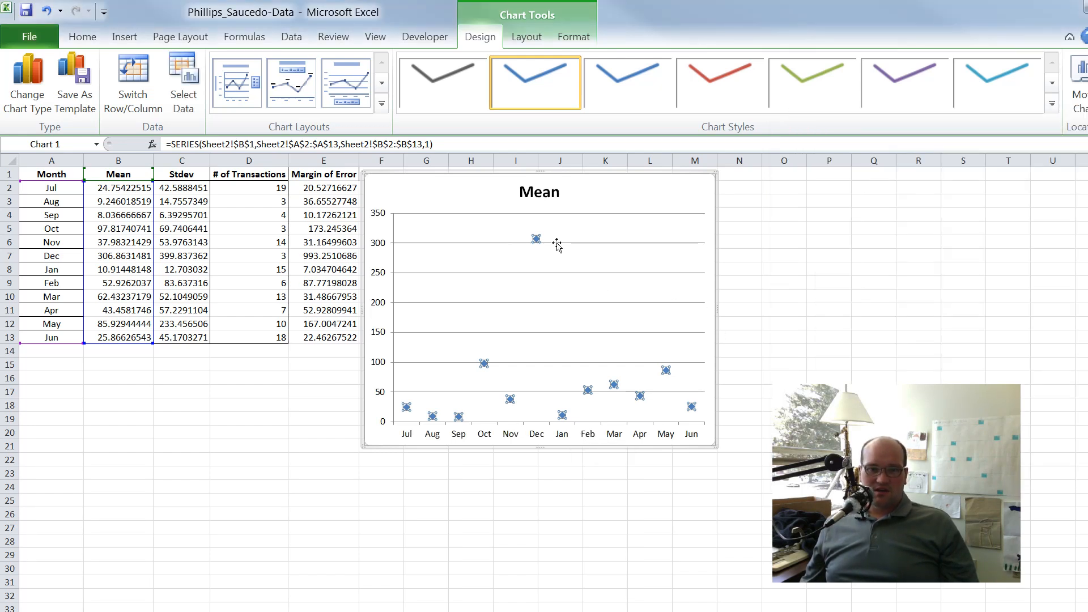
Step: Add vertical error bars to the Mean data series and open their detailed formatting options beside the chart
click(508, 363)
click(536, 240)
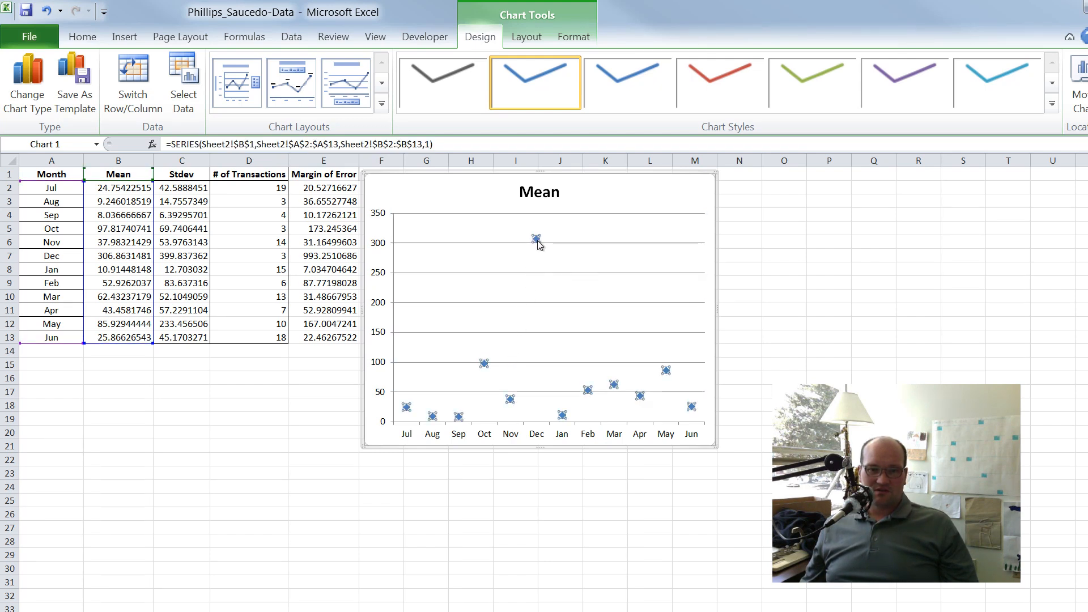
click(520, 40)
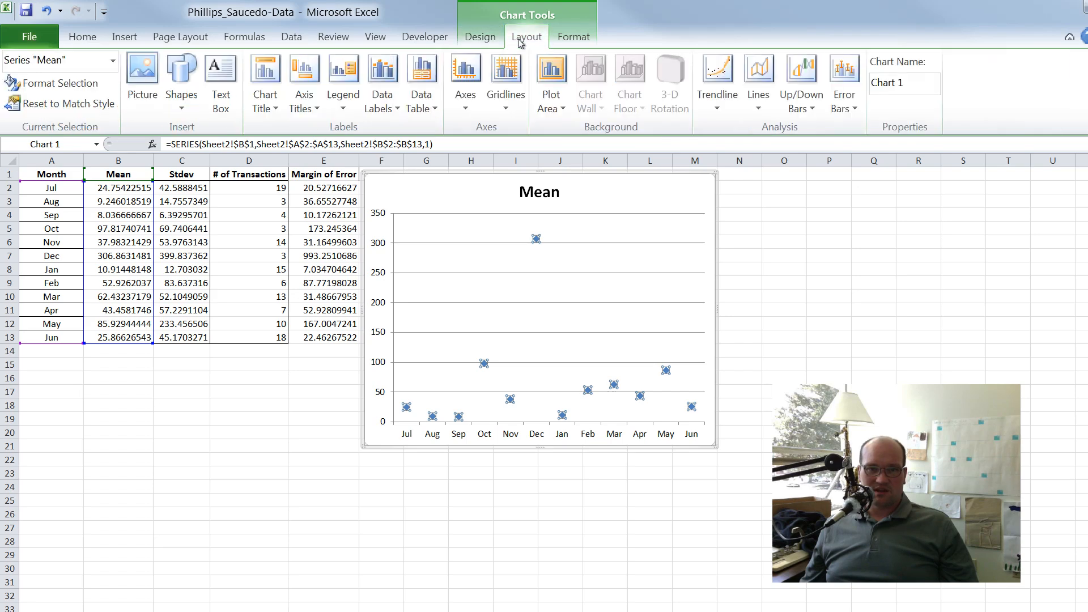
click(849, 106)
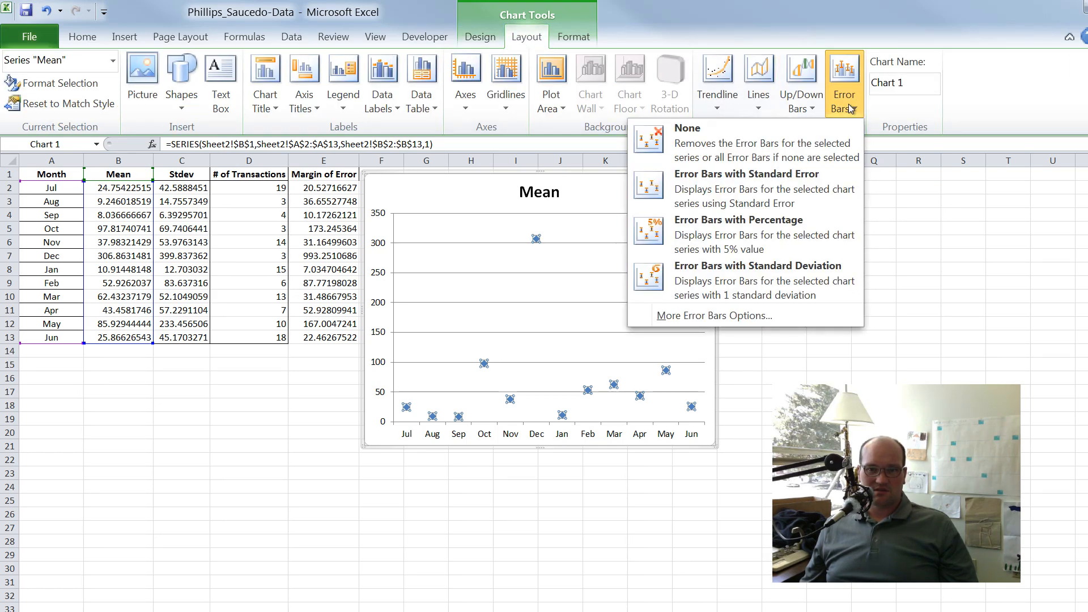
click(722, 321)
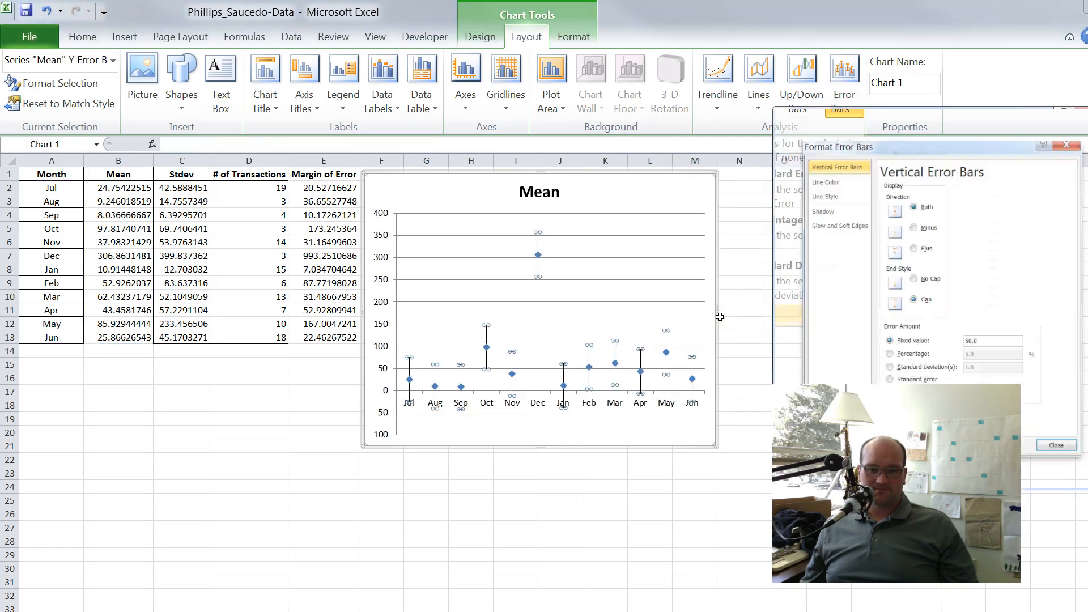
drag(963, 124, 939, 107)
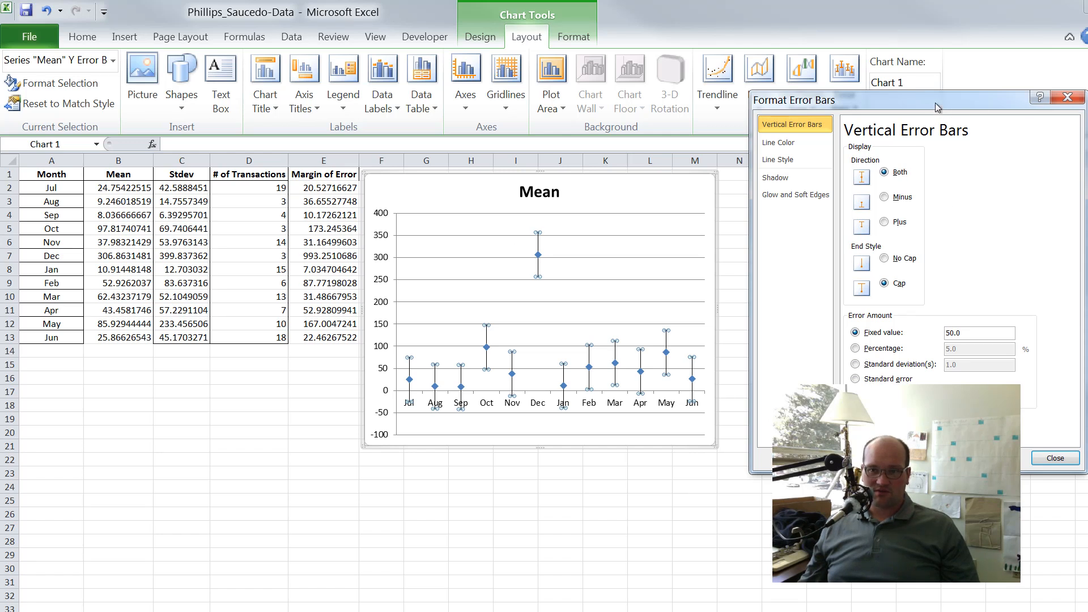
drag(936, 106, 905, 86)
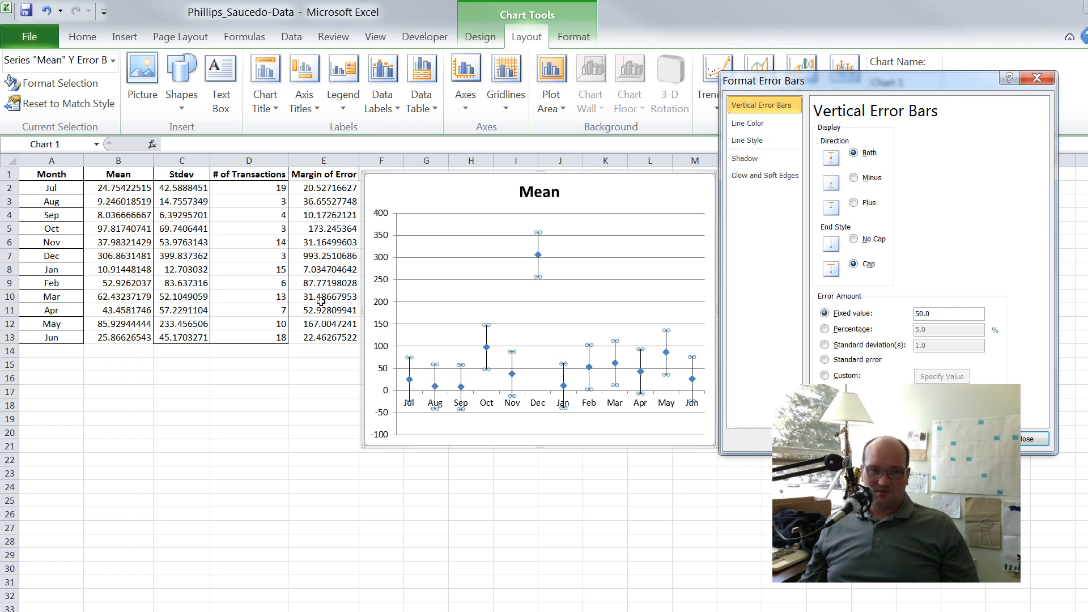
Step: Switch the error amount to custom and set the positive error value to the margins of error in Sheet2 E2:E13
click(844, 376)
click(923, 376)
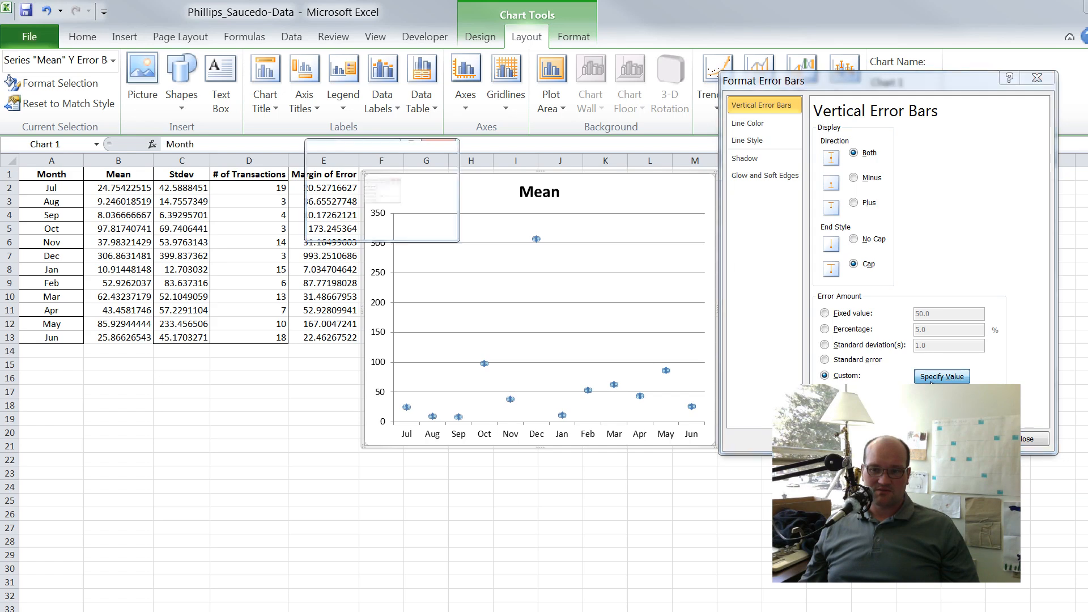
drag(385, 153, 477, 163)
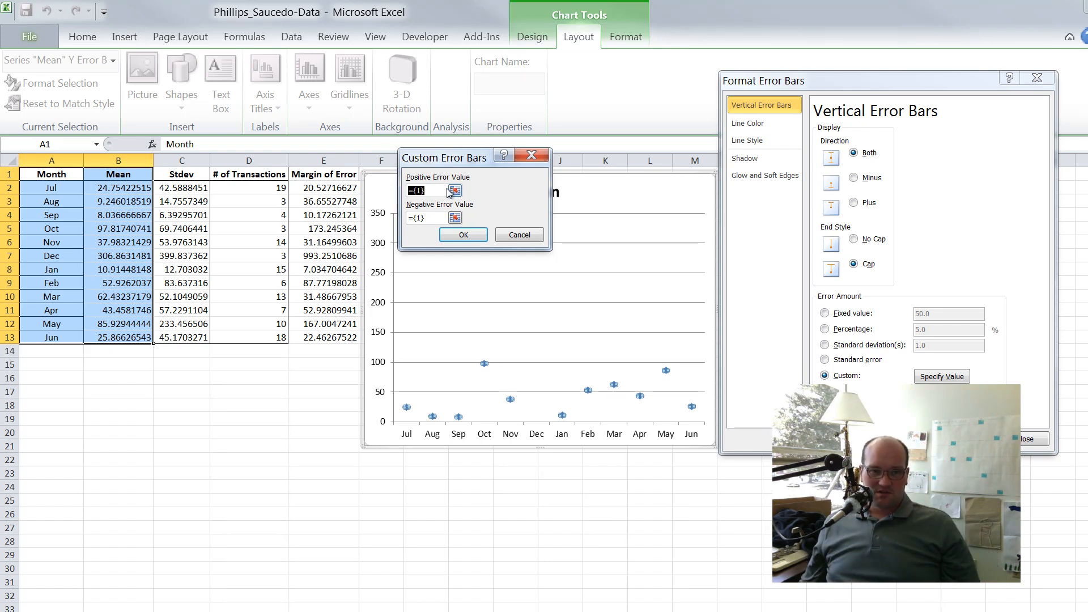
click(455, 191)
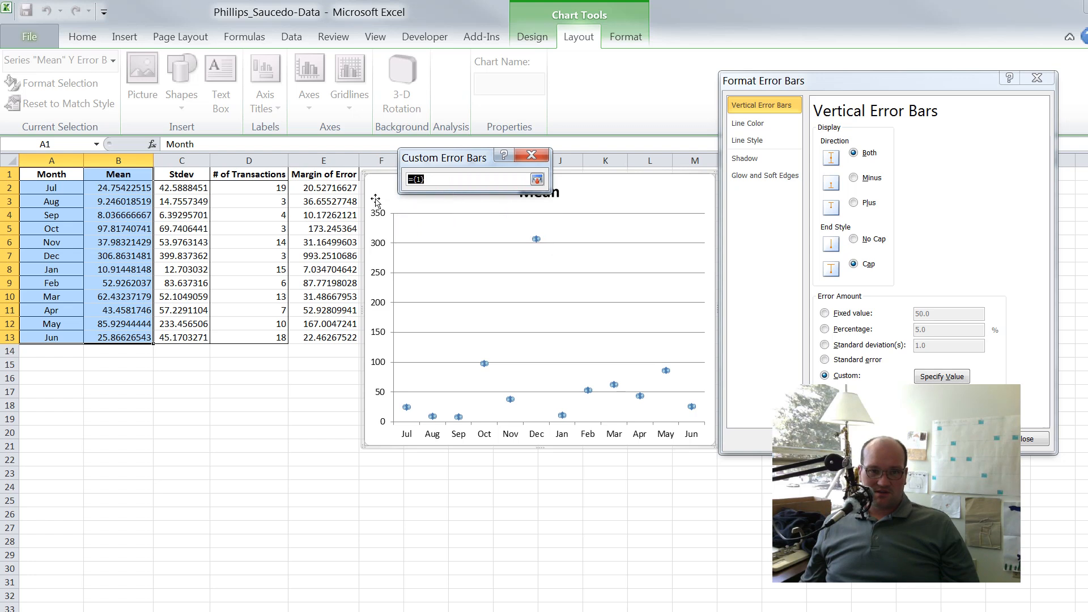
click(325, 191)
drag(325, 190, 324, 332)
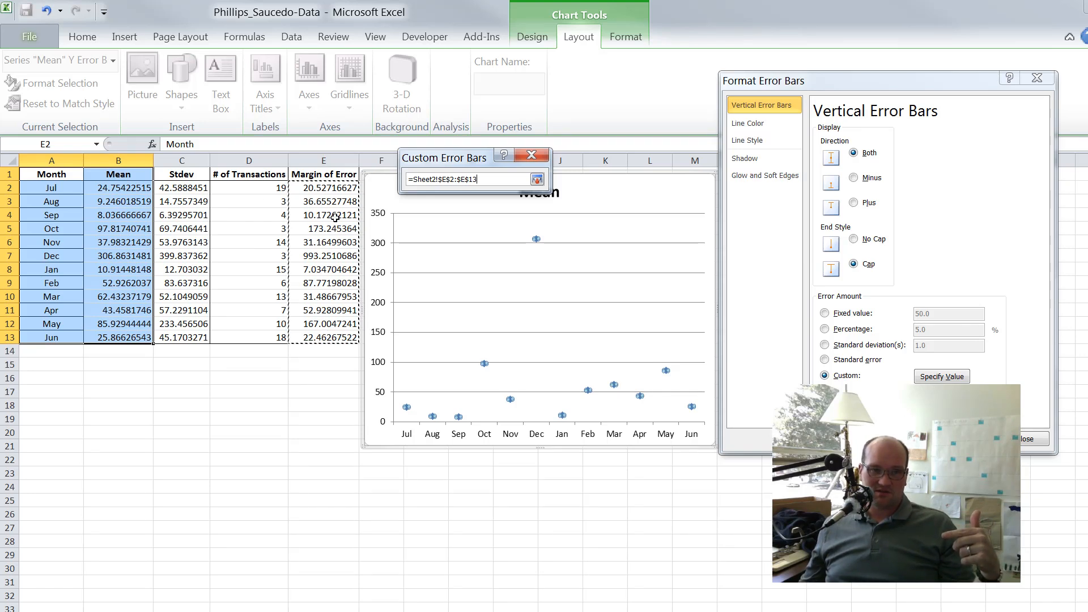
key(Return)
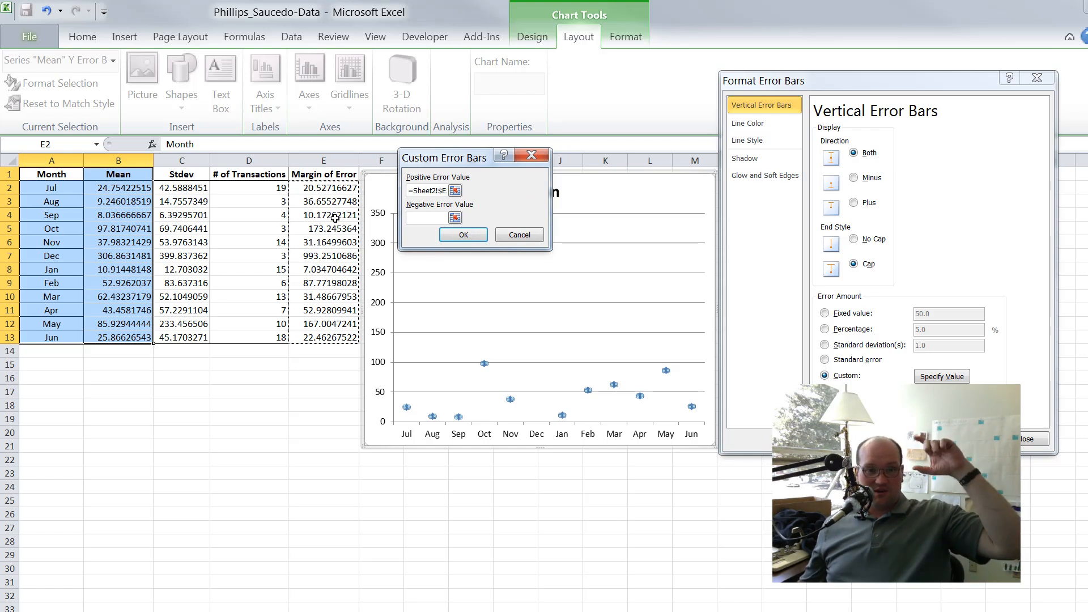
Step: Set the negative error value to the same margin of error range E2:E13 and apply the custom error bars
click(456, 218)
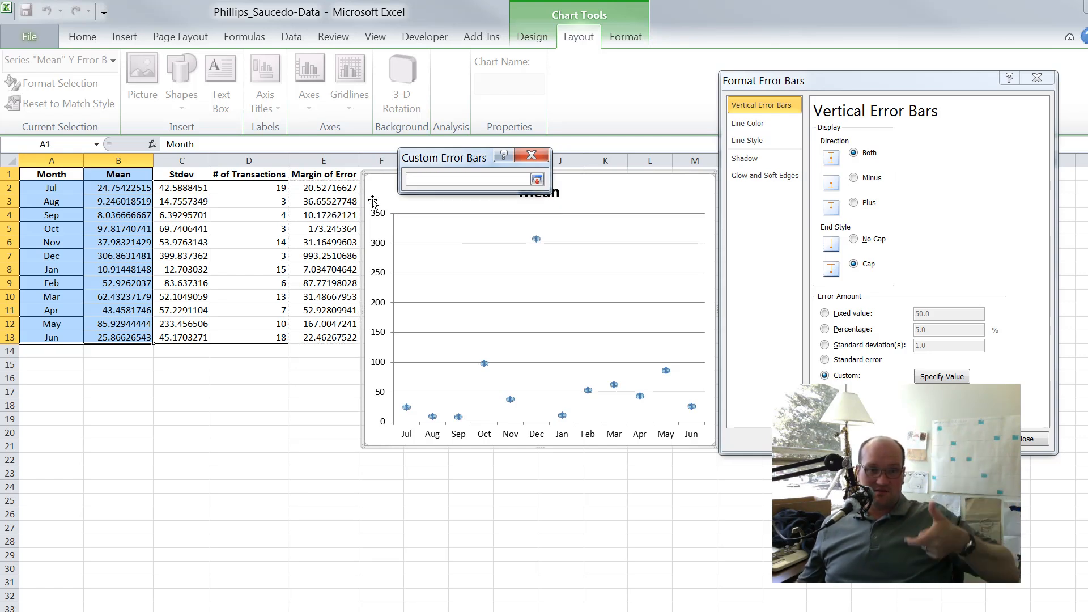
drag(345, 190, 342, 335)
key(Return)
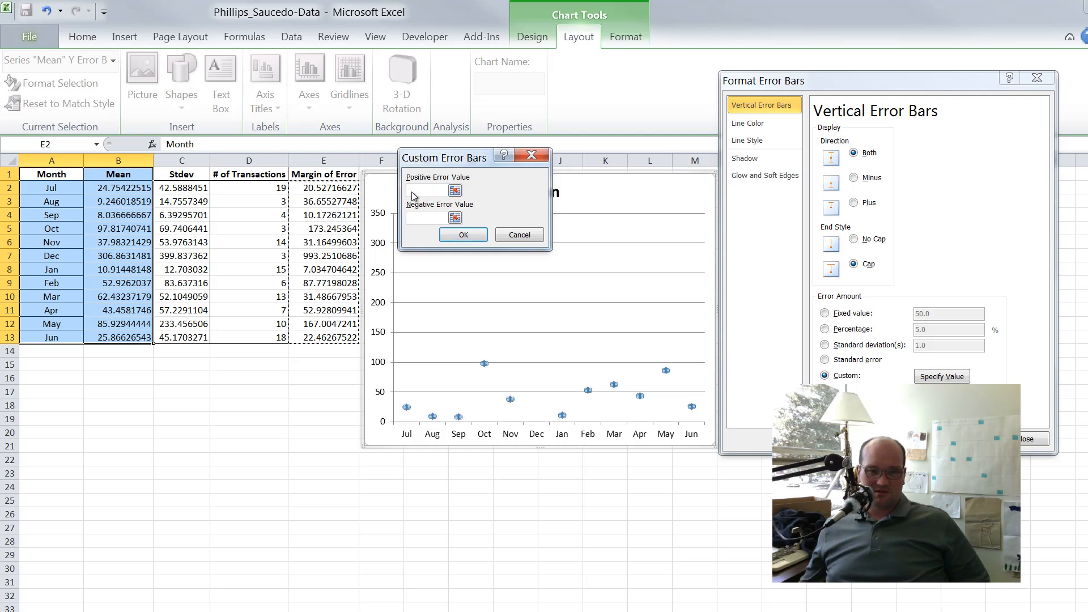
click(464, 234)
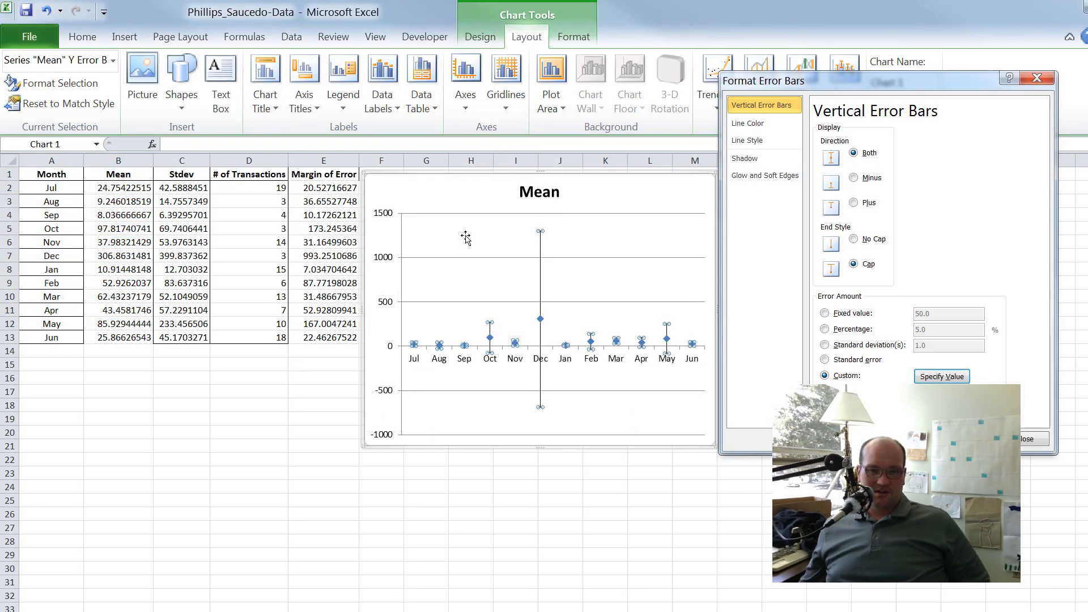
Step: Shift the chart slightly away from the table and fix its vertical axis minimum at 0
drag(909, 81, 982, 102)
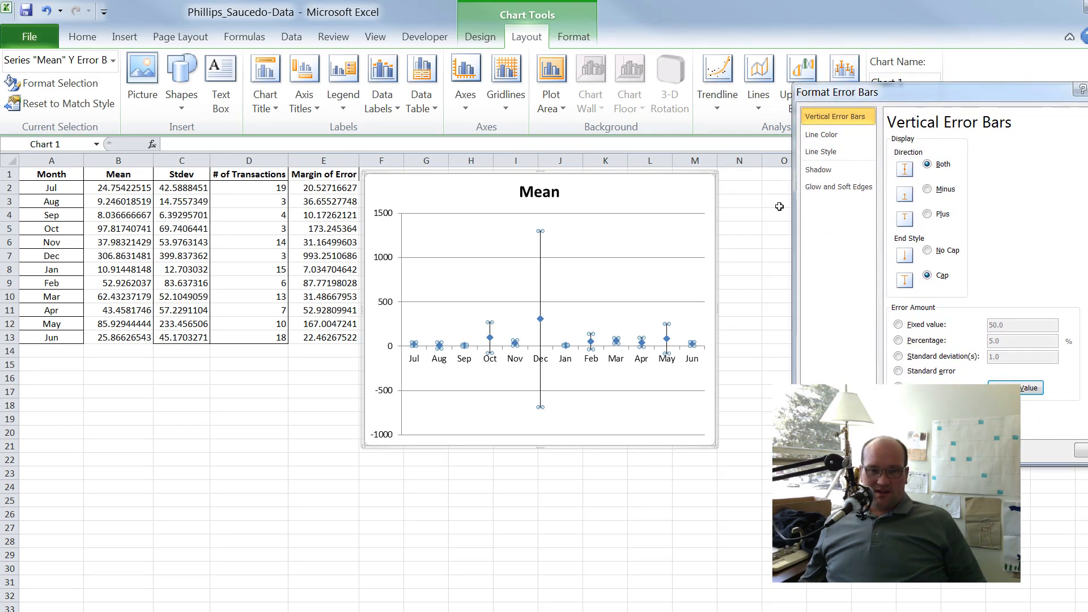
drag(454, 187, 486, 190)
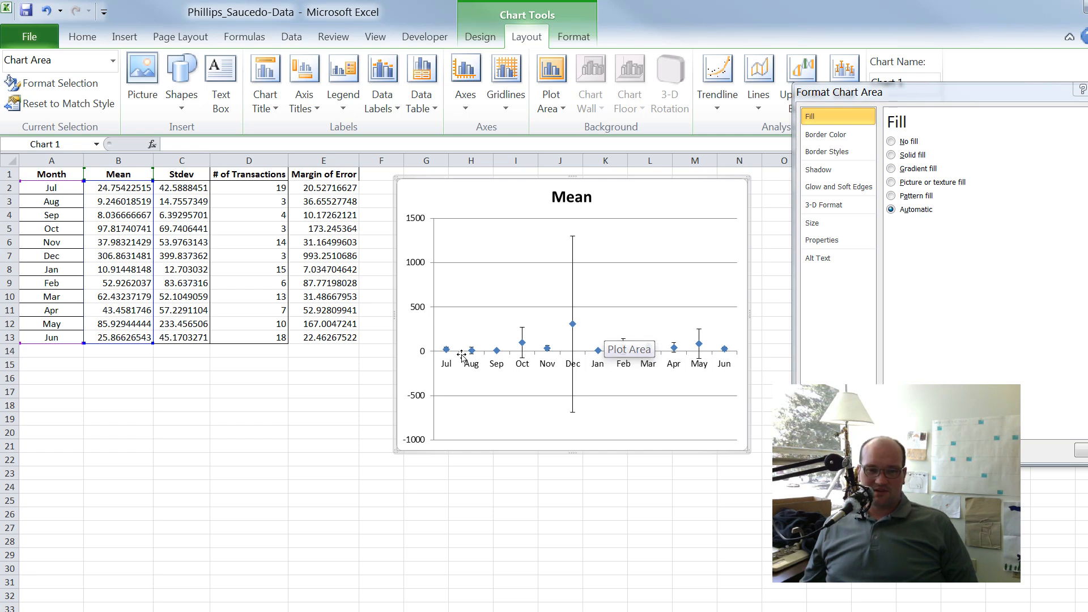
click(423, 352)
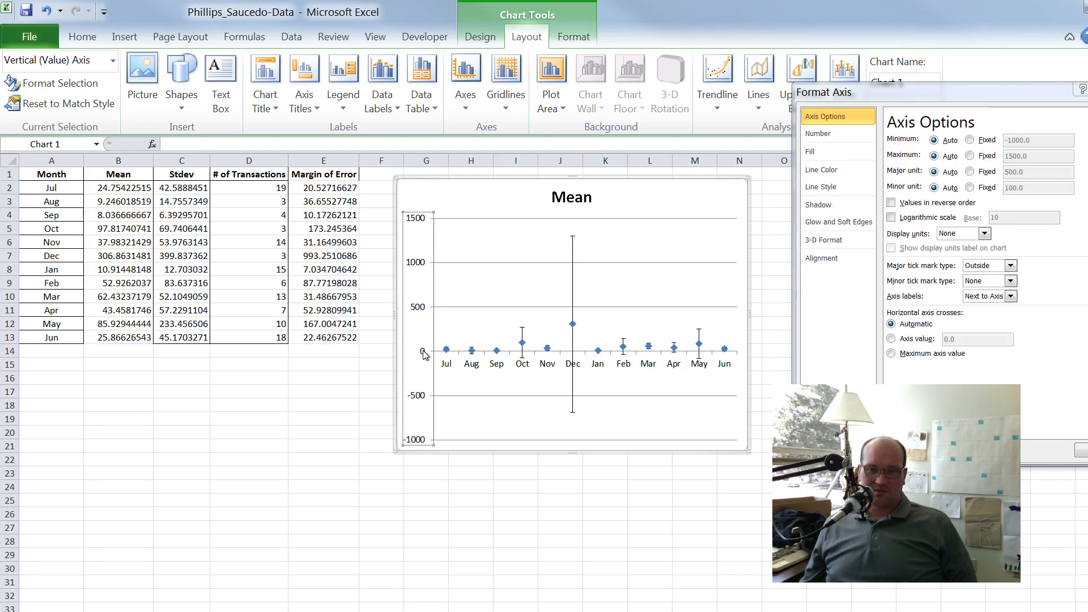
drag(898, 92, 862, 94)
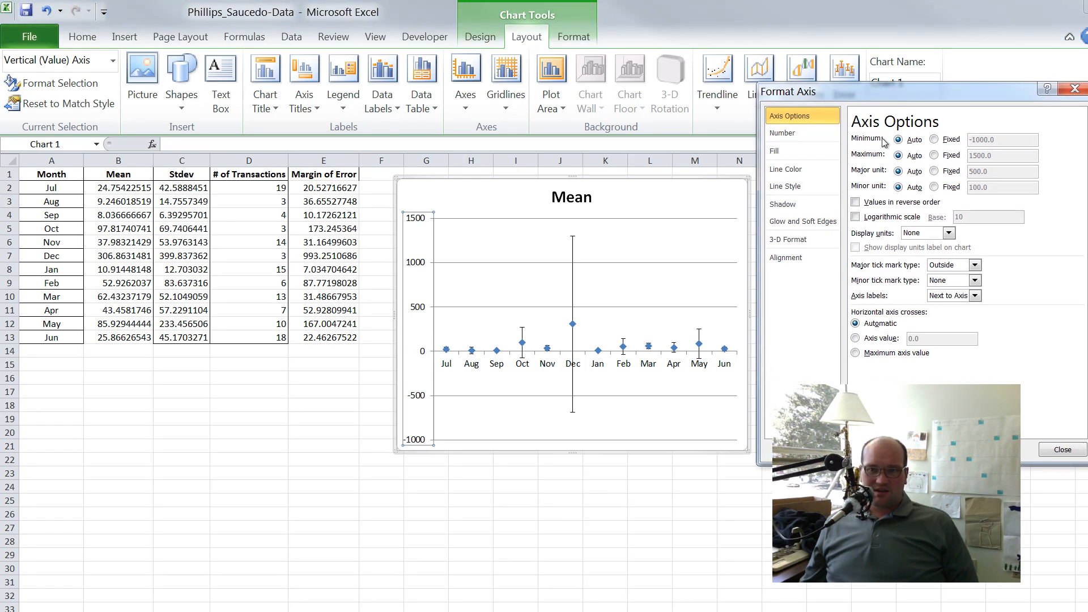
click(934, 140)
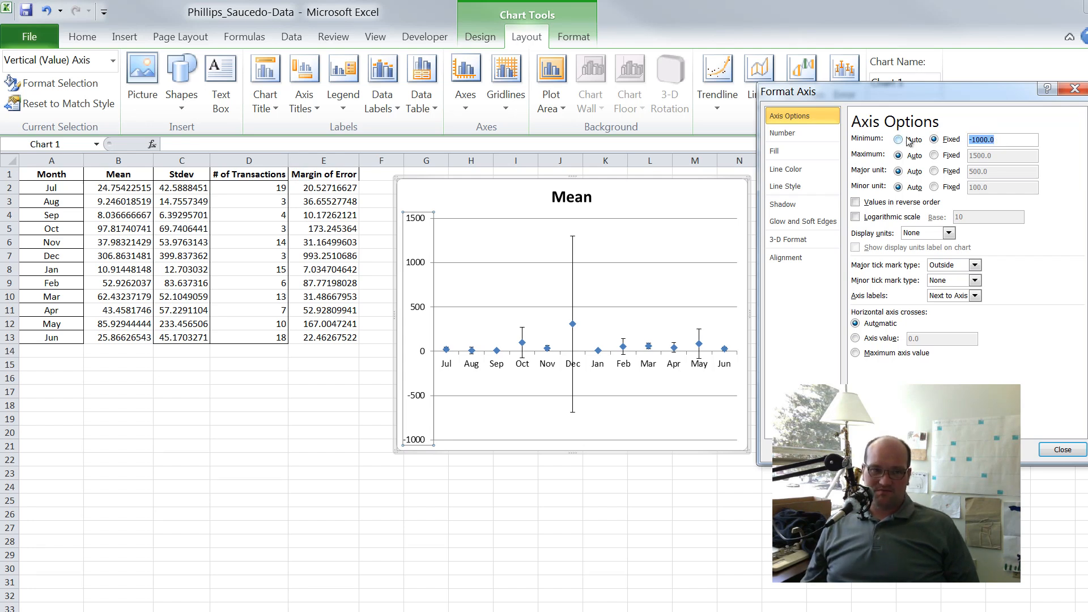
text(0)
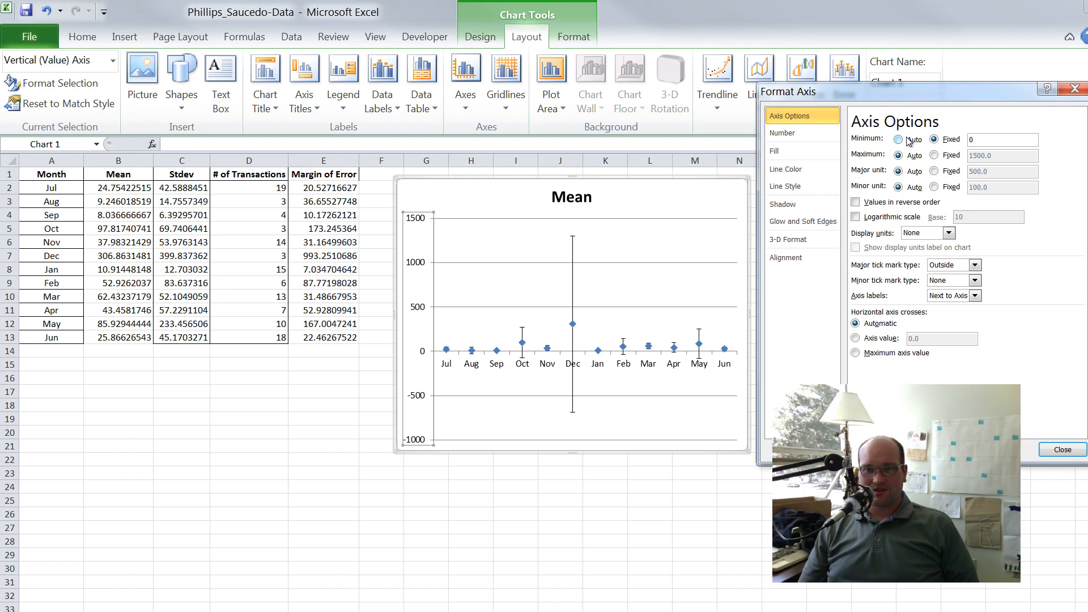
Step: Fix the vertical axis maximum at 400 and finish formatting the axis
click(934, 155)
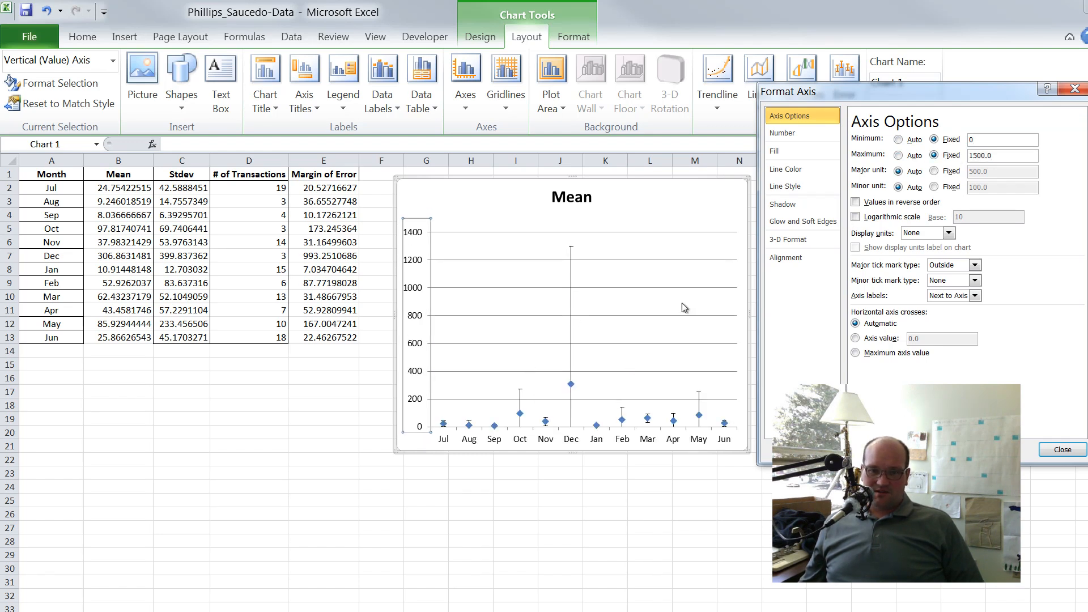
double_click(994, 154)
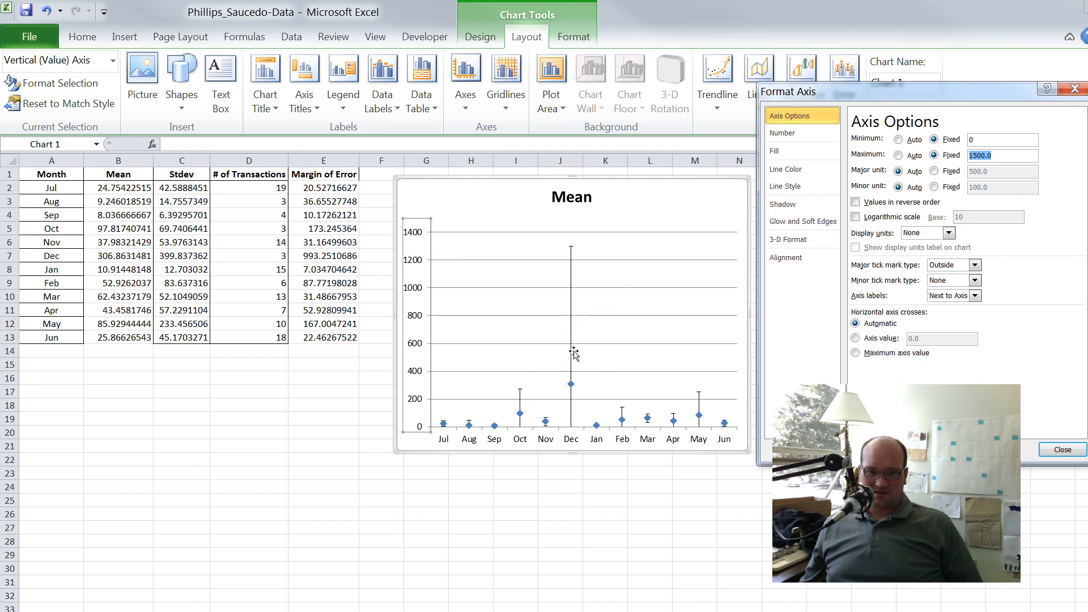
text(4)
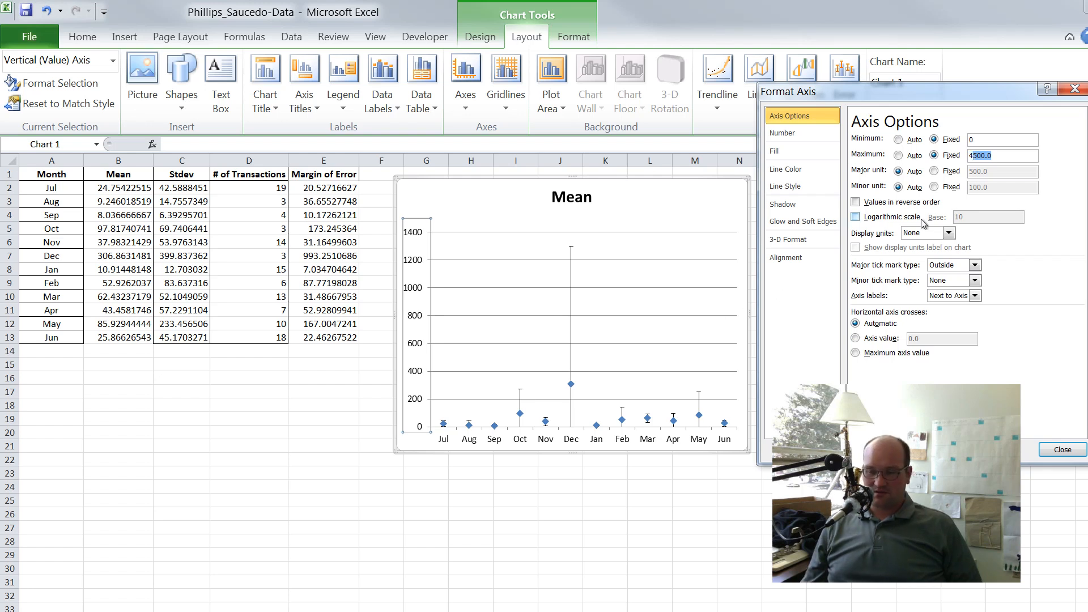
text(00)
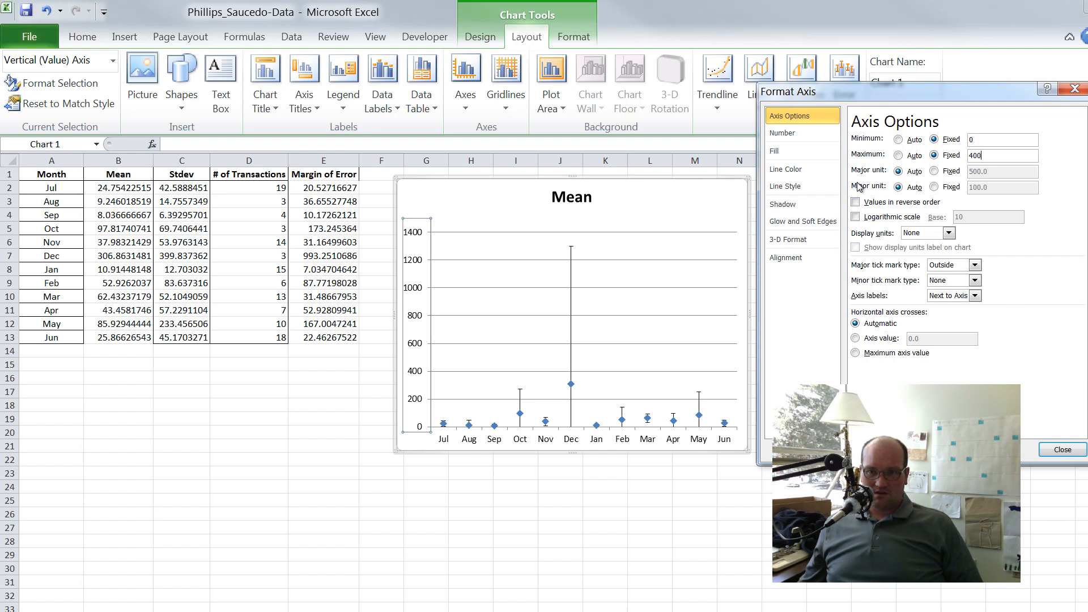
click(1062, 449)
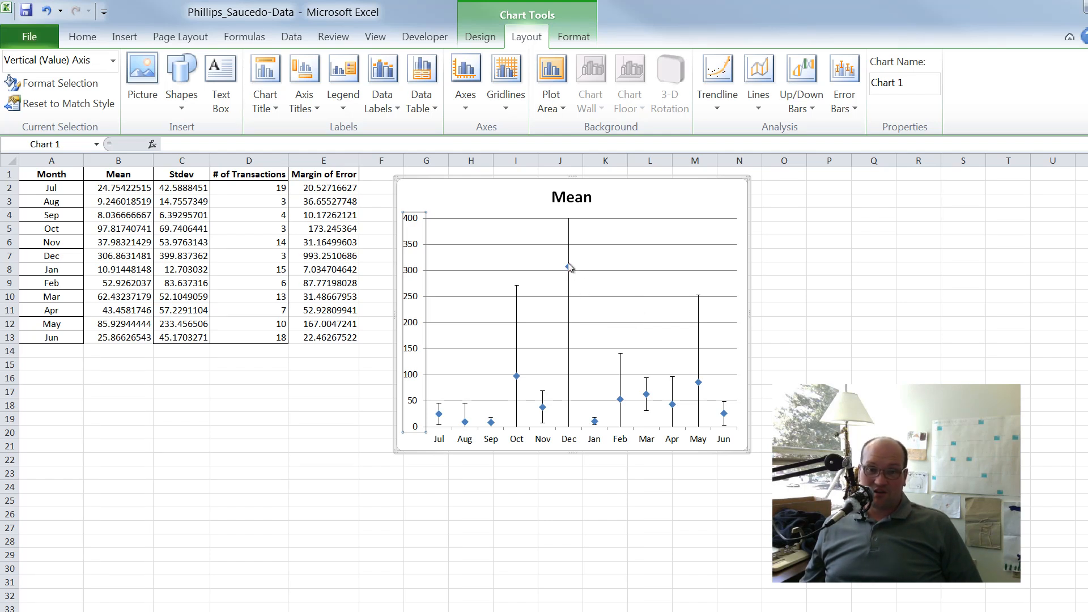
mouse_move(568, 274)
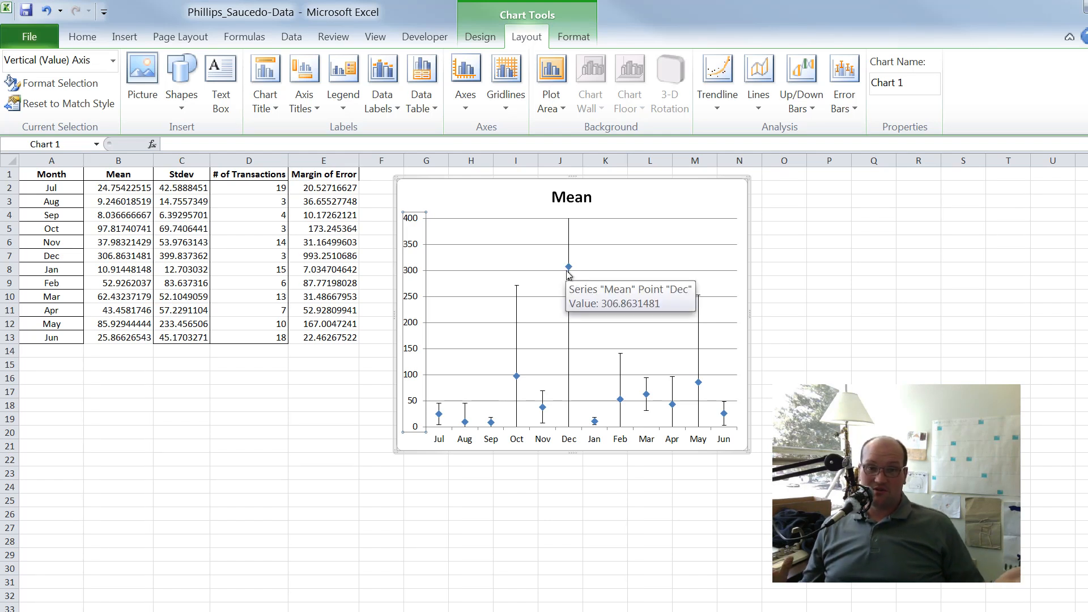